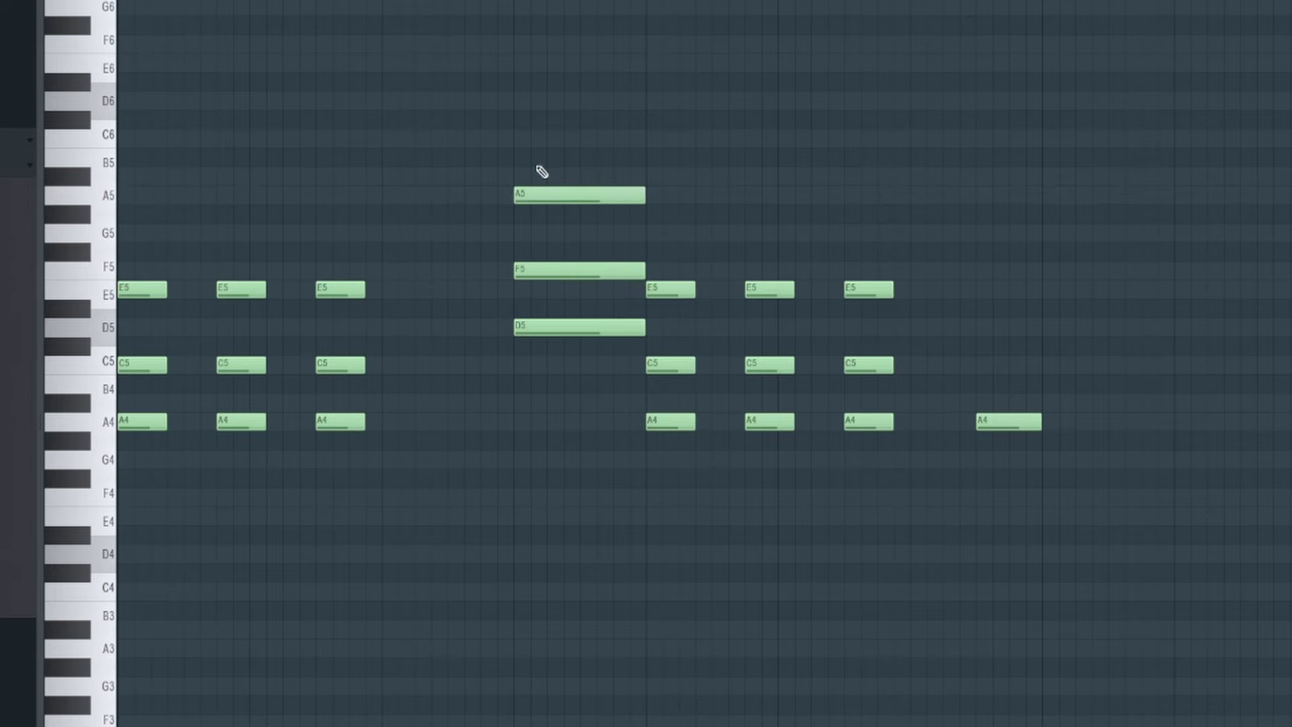
Step: Repeat the D5–F5–A5 chord at the end of bar 2 and lower its A5 note by one octave
key("space")
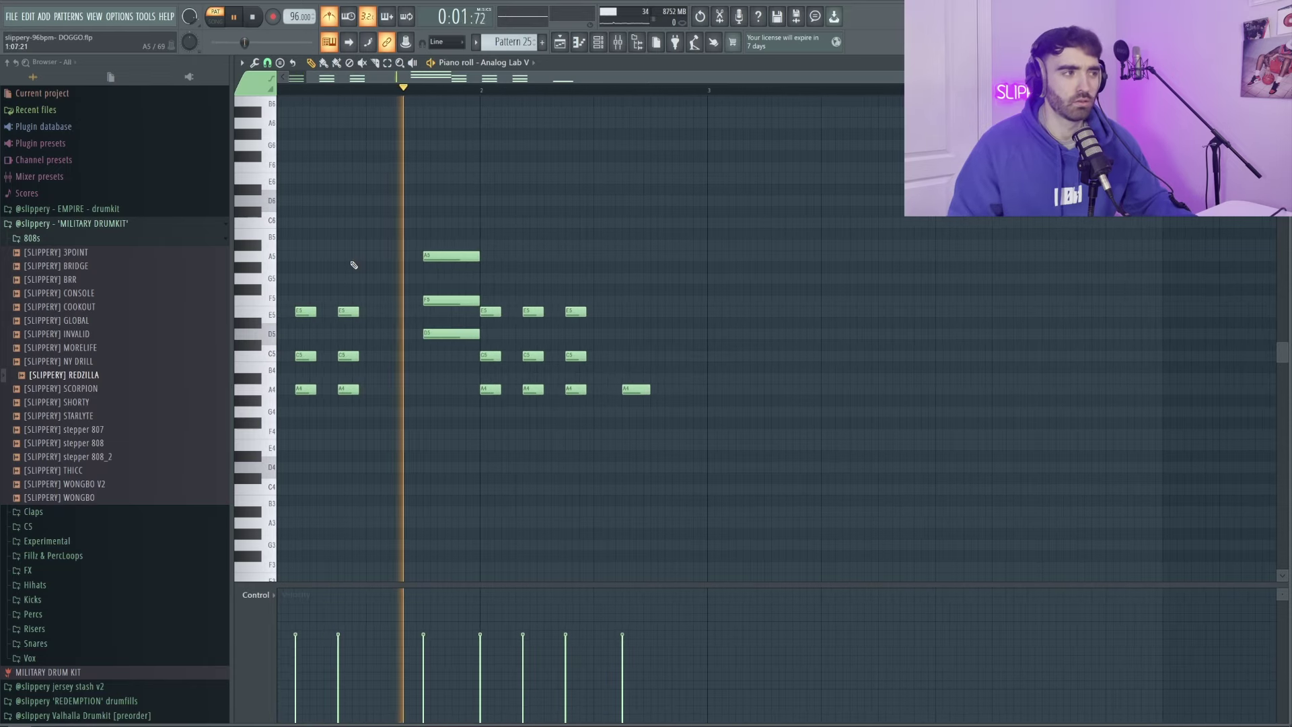
scroll(363, 278, "down", 2)
scroll(583, 383, "up", 2)
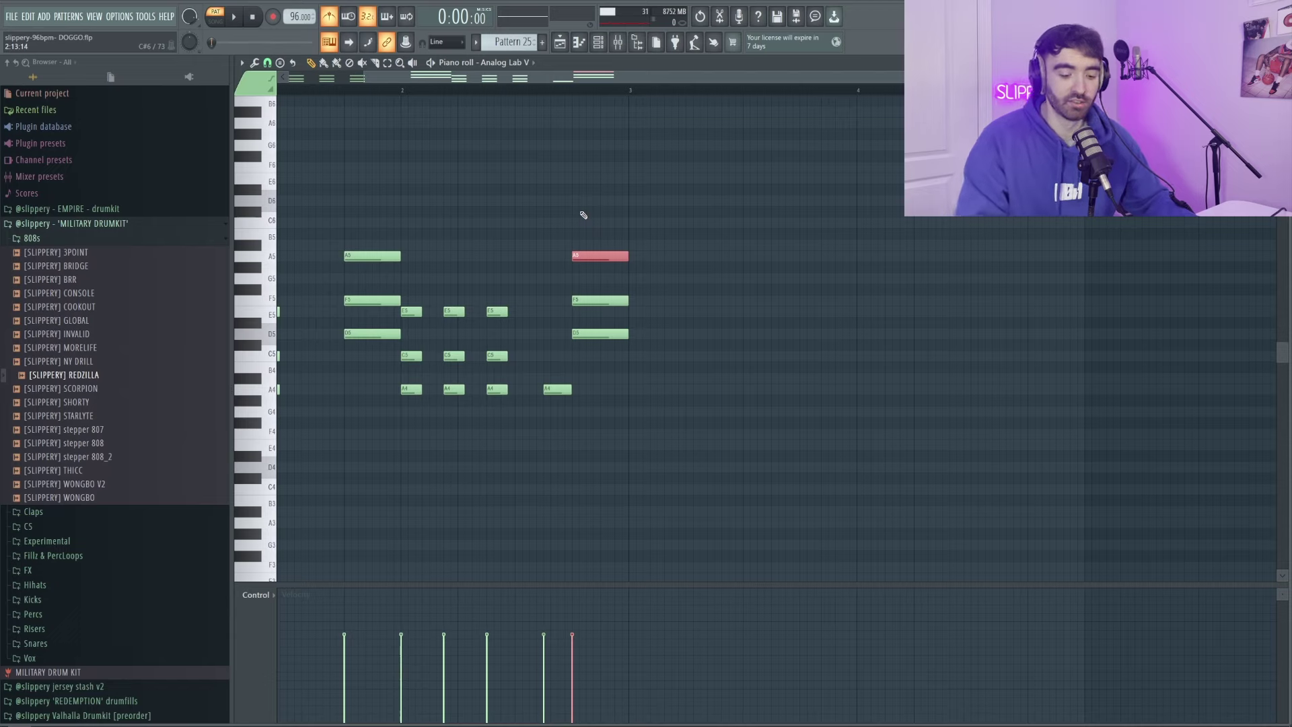
key("ctrl+Down")
key("ctrl+d")
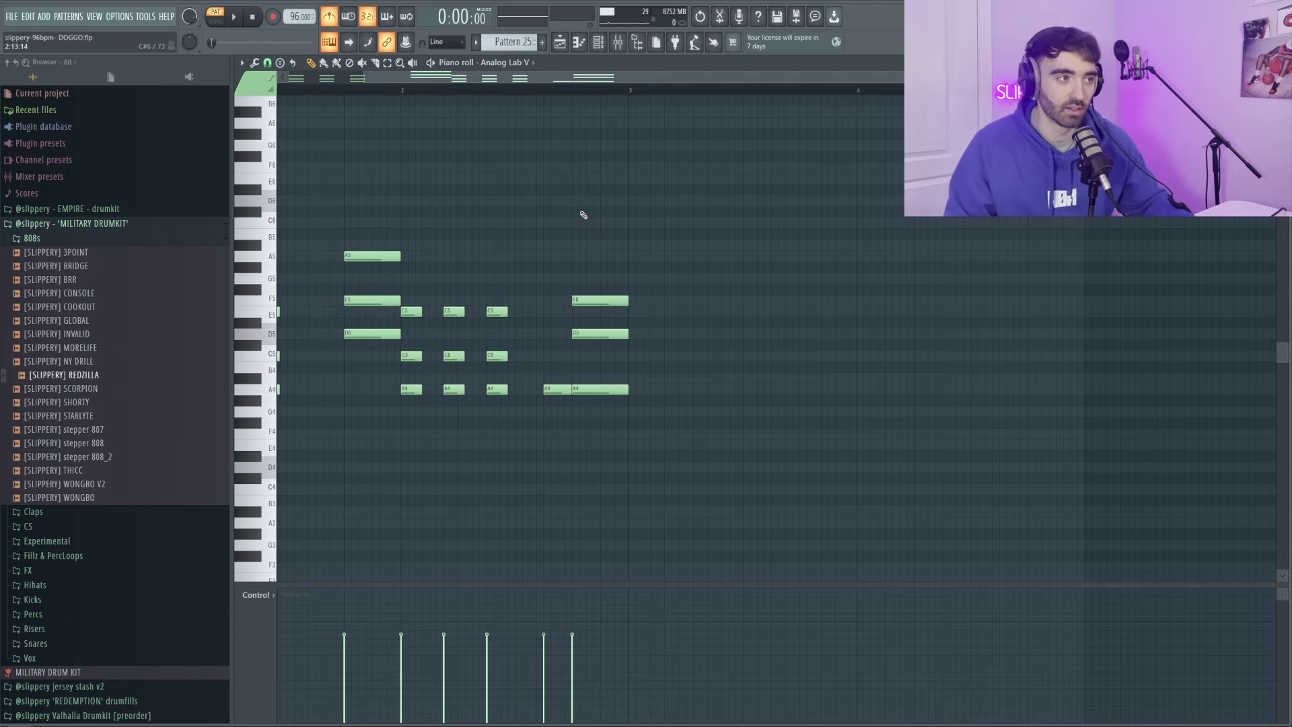
Step: Play back the chord pattern and open the options of the Bass Hit channel
key("space")
scroll(508, 224, "down", 2)
scroll(338, 254, "up", 2)
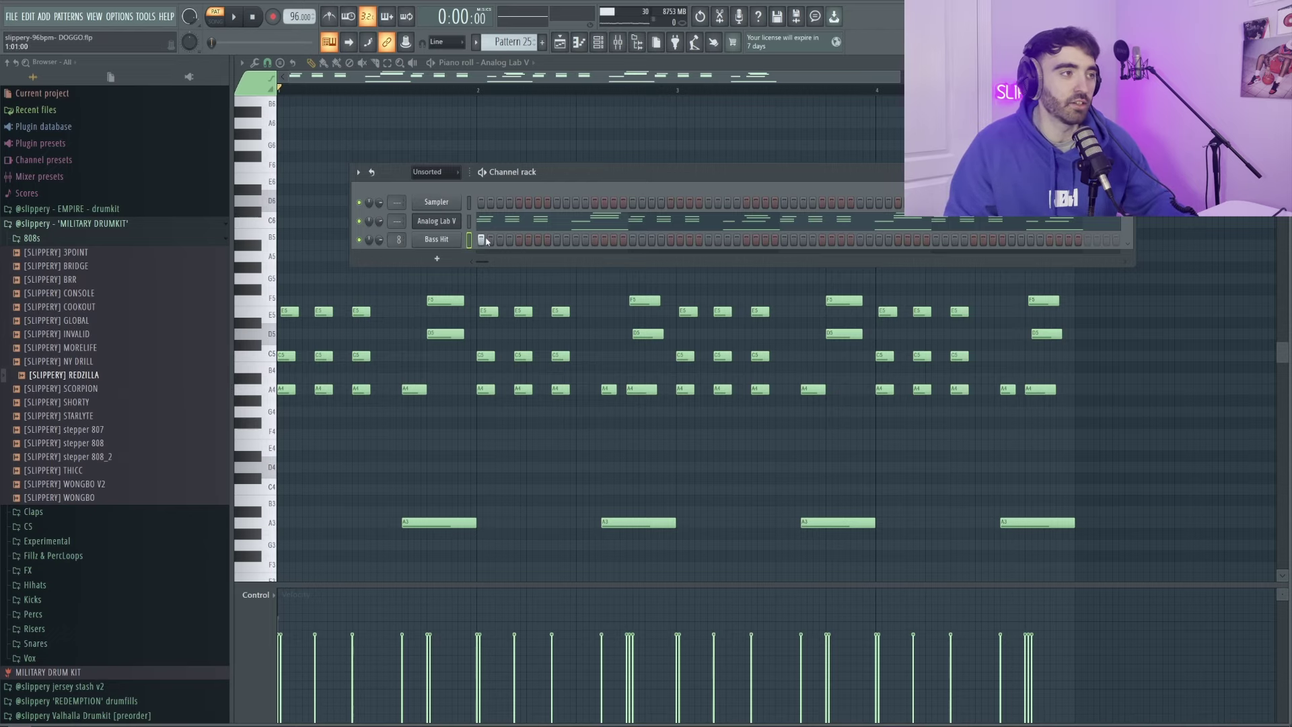
right_click(461, 241)
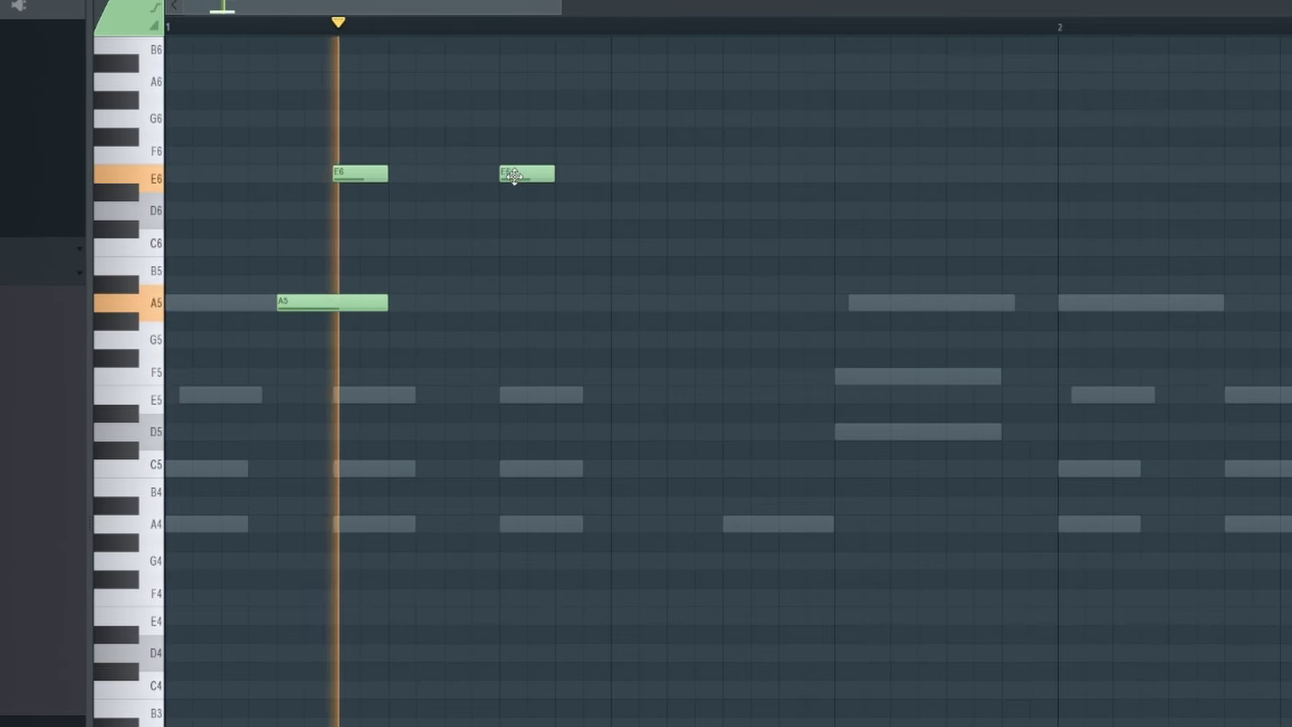
Step: Play back the four-bar Analog Lab V #2 melody and examine its notes against the ghosted chords
scroll(519, 186, "down", 2)
scroll(572, 188, "down", 2)
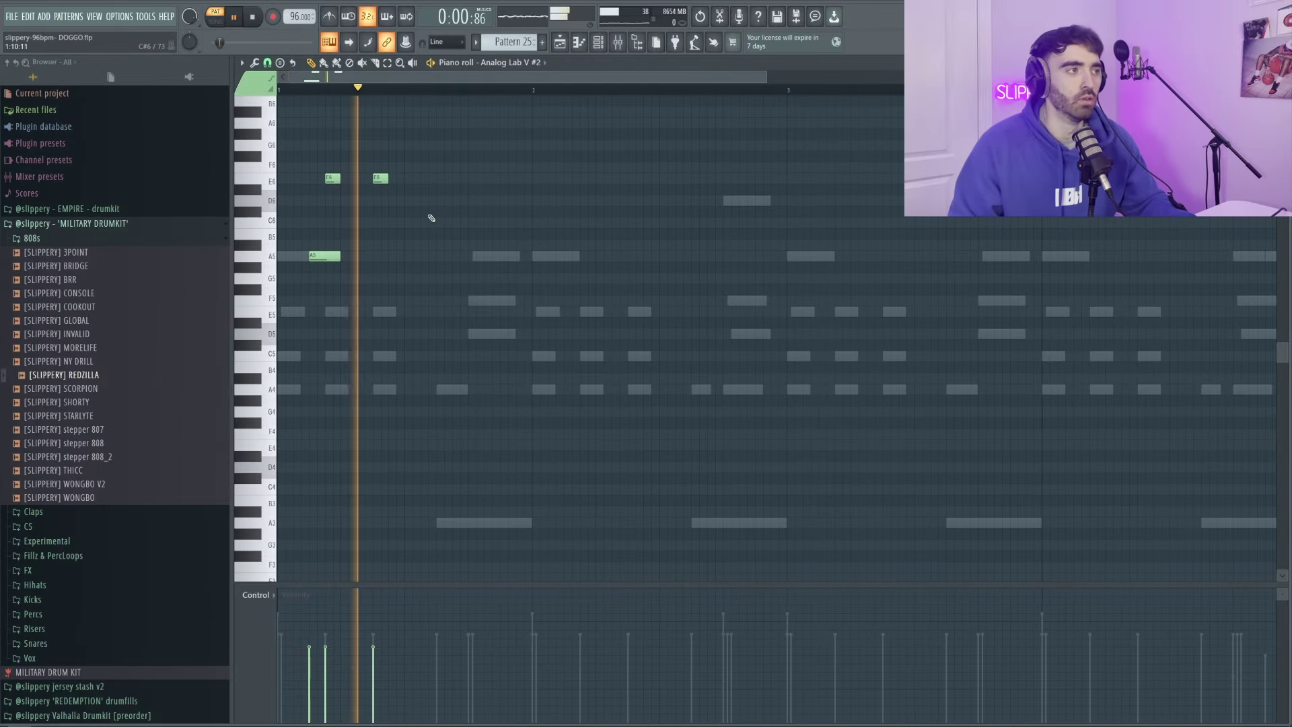
scroll(451, 191, "down", 2)
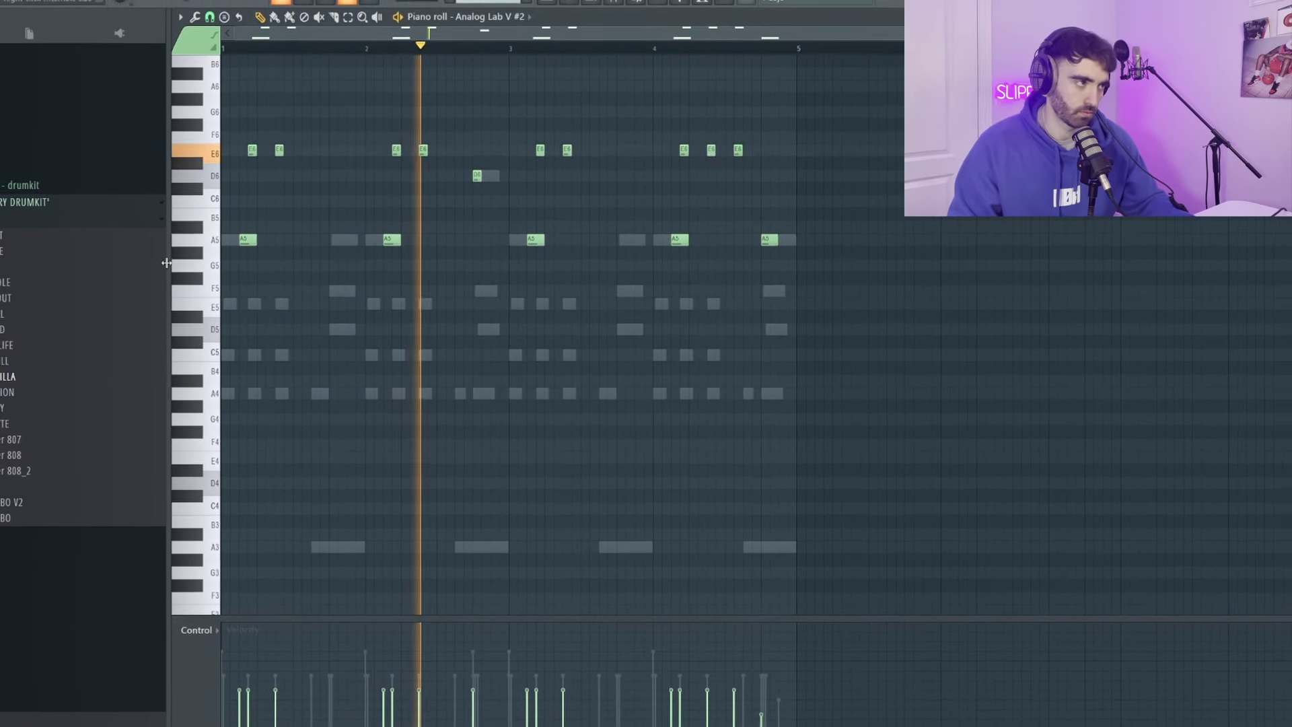
scroll(207, 277, "up", 1)
scroll(227, 283, "up", 1)
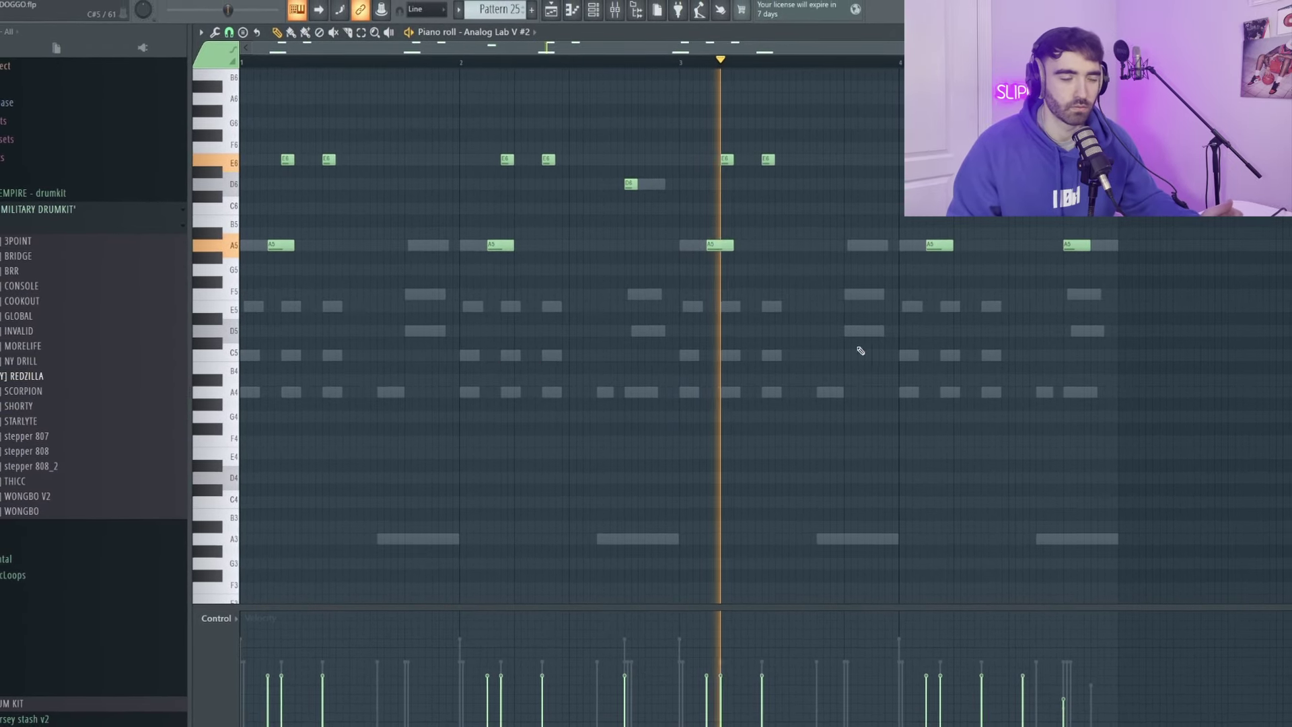
scroll(901, 341, "down", 1)
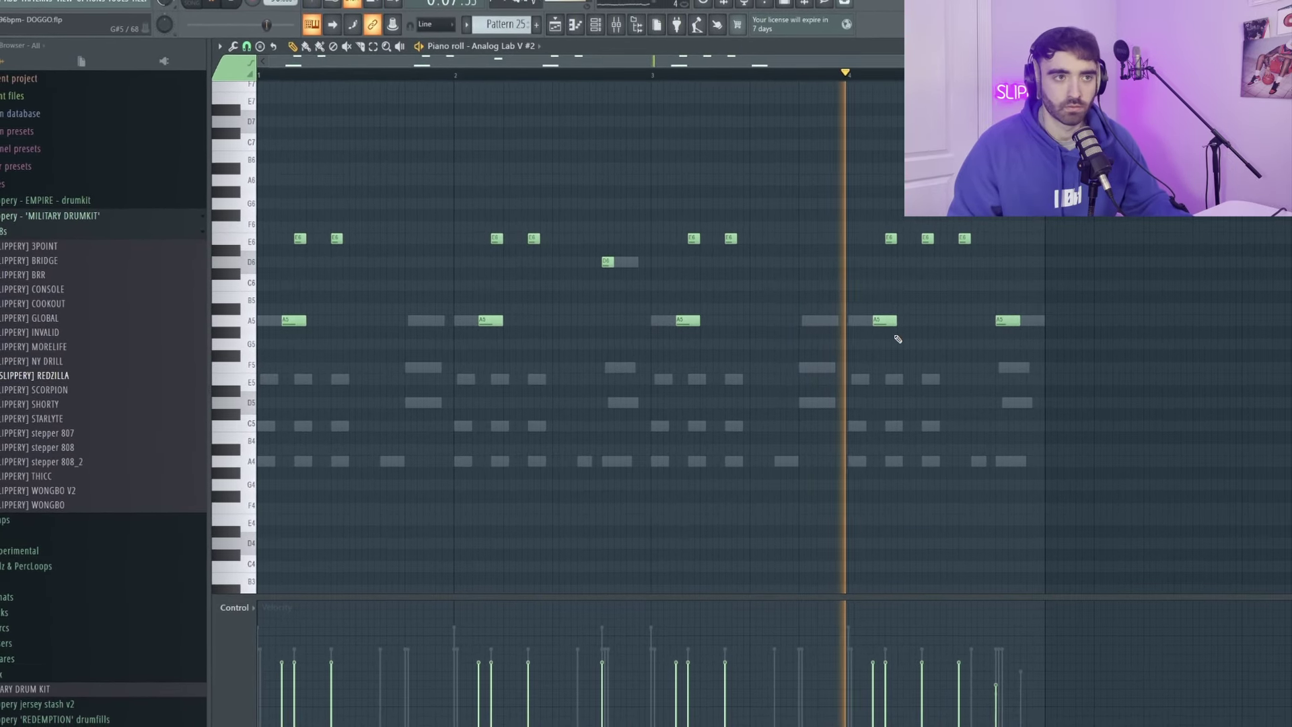
scroll(942, 342, "down", 3)
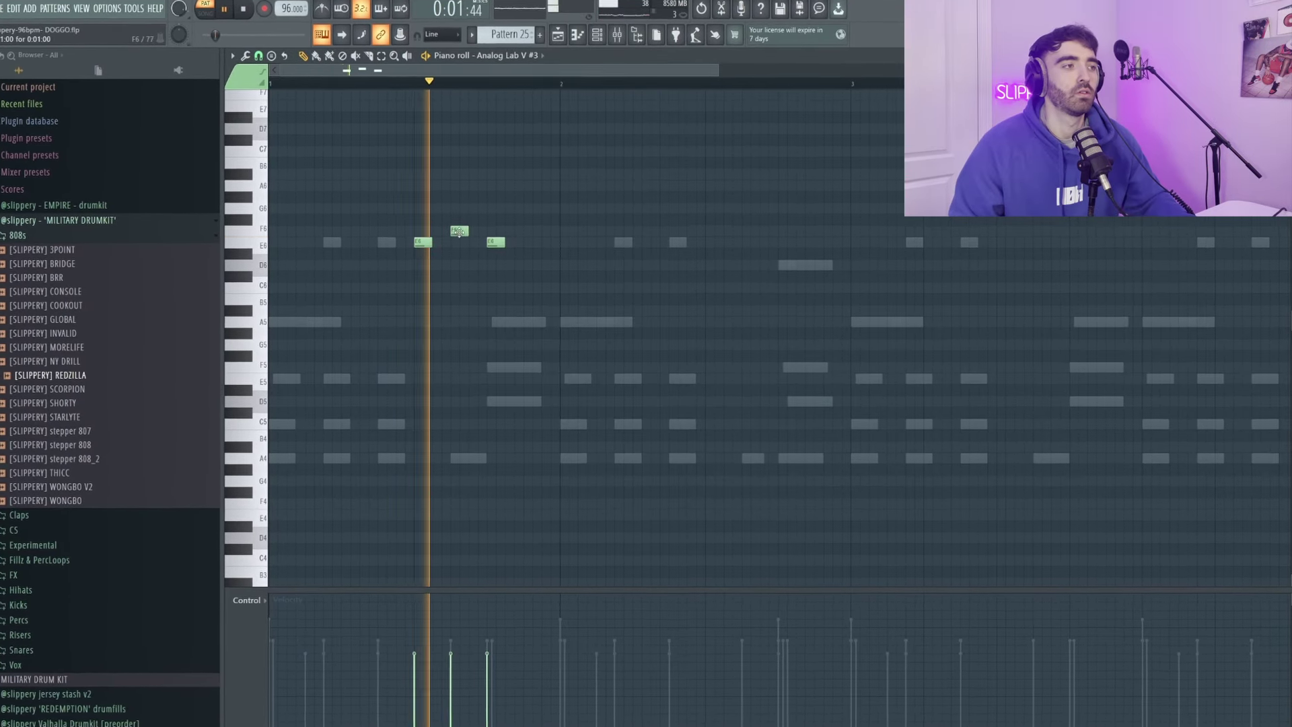
Step: Tighten the E6, F6 and E6 notes of Analog Lab V #3 into one consecutive run in bar 1
left_click(456, 242)
right_click(492, 241)
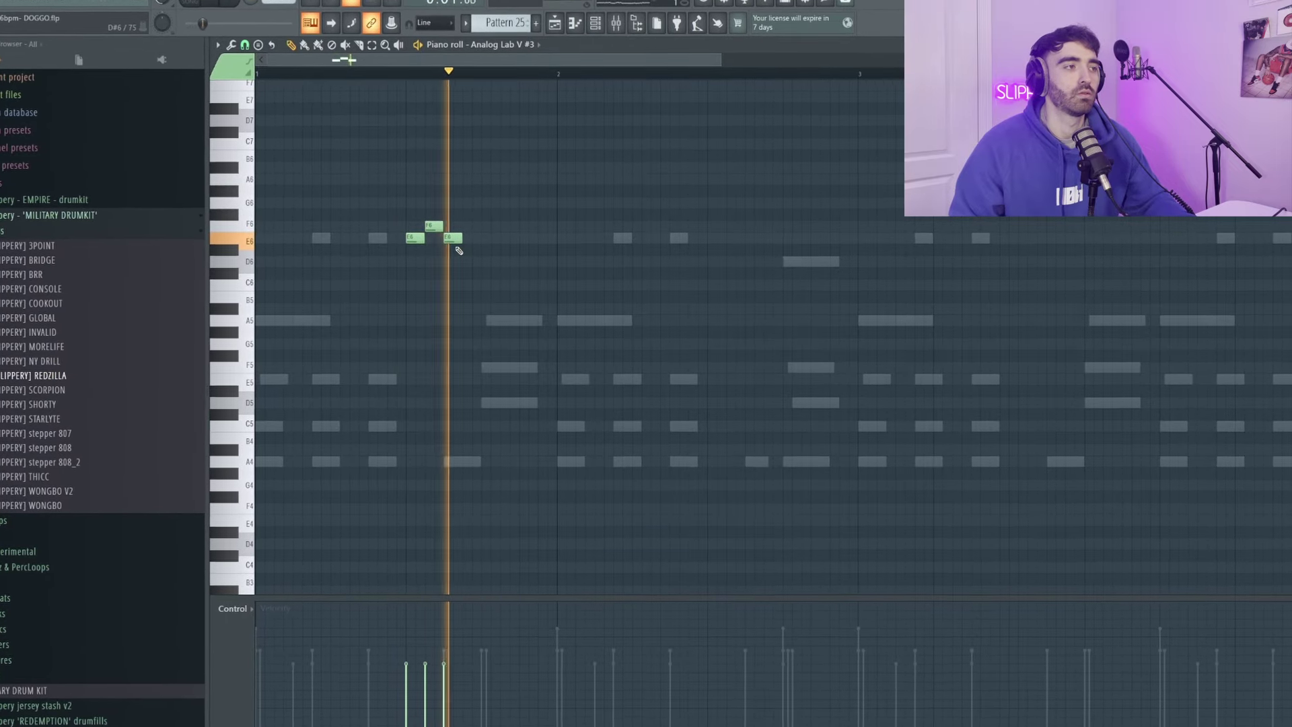
scroll(462, 303, "up", 2)
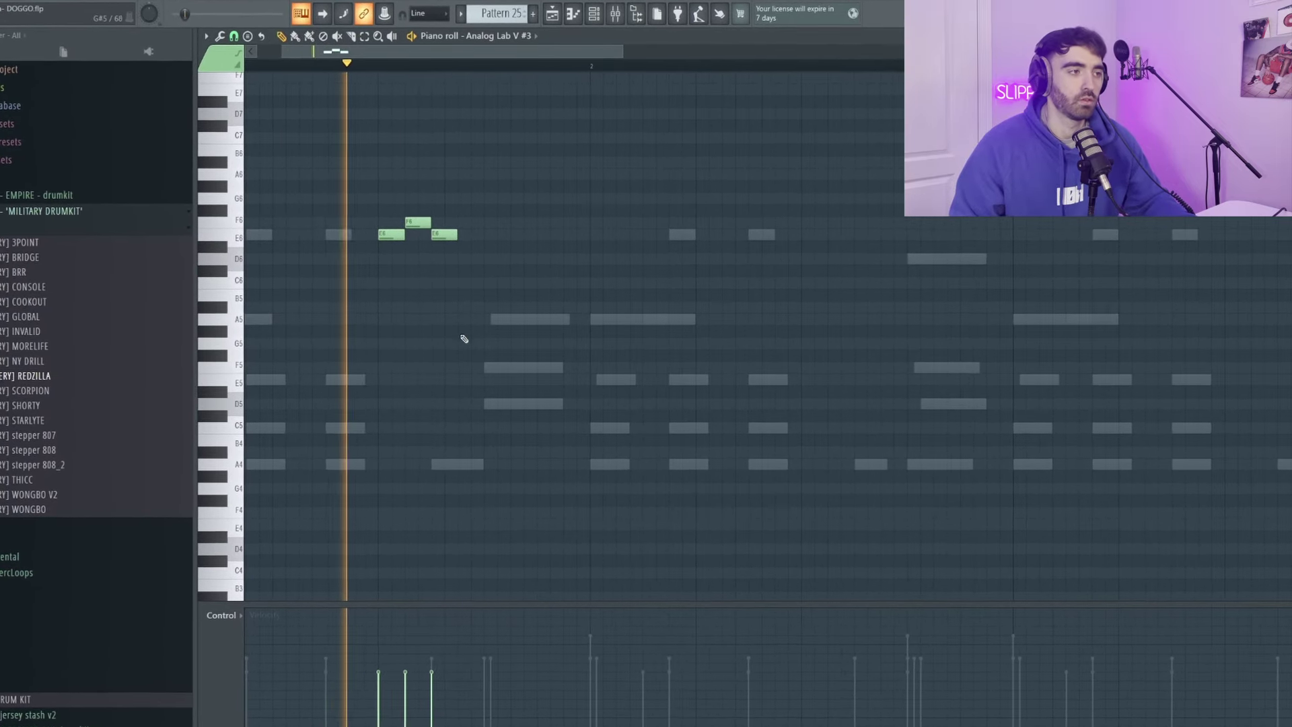
Step: Add a long note directly after the E6–F6–E6 run and raise it from A5 to D6
left_click(479, 465)
left_click(473, 467, "ctrl")
key("space")
scroll(462, 458, "up", 3)
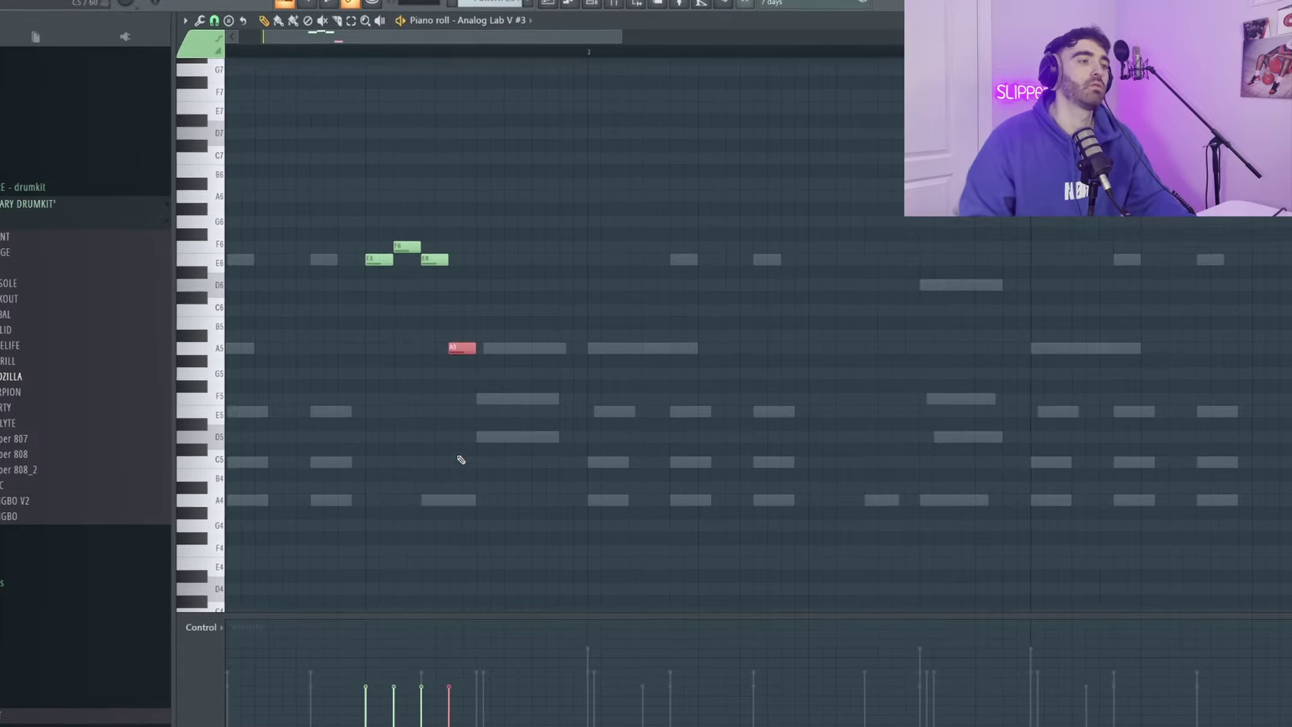
scroll(467, 444, "up", 2)
left_click_drag(568, 408, 593, 408)
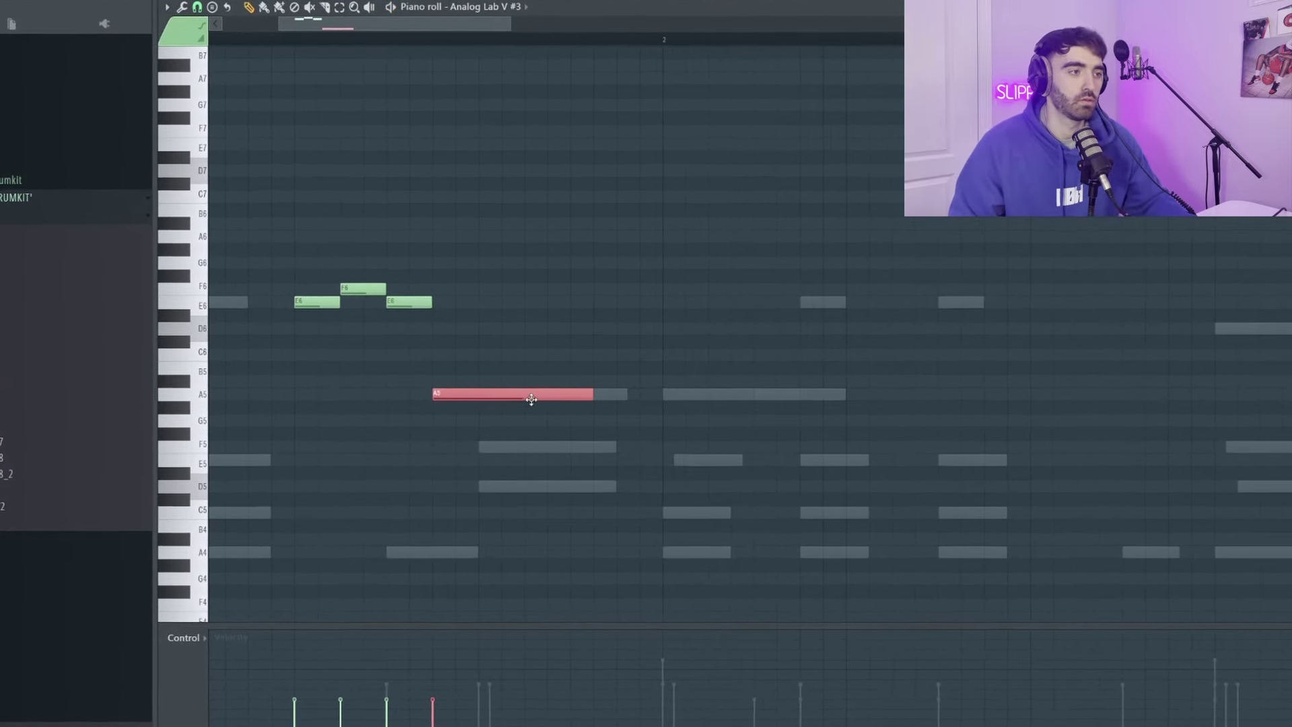
scroll(485, 415, "down", 3)
scroll(475, 397, "down", 4)
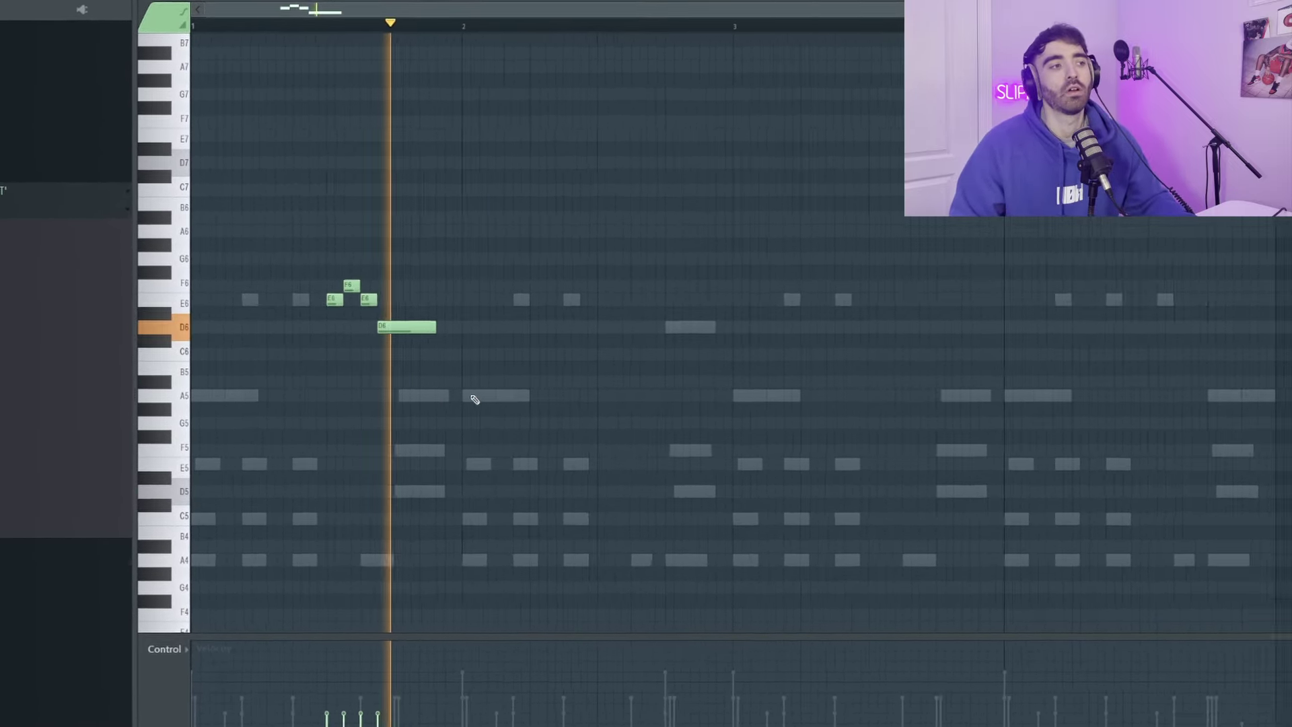
Step: Check the completed Analog Lab V #3 melody and open the Analog Lab V #4 instrument
scroll(729, 326, "up", 3)
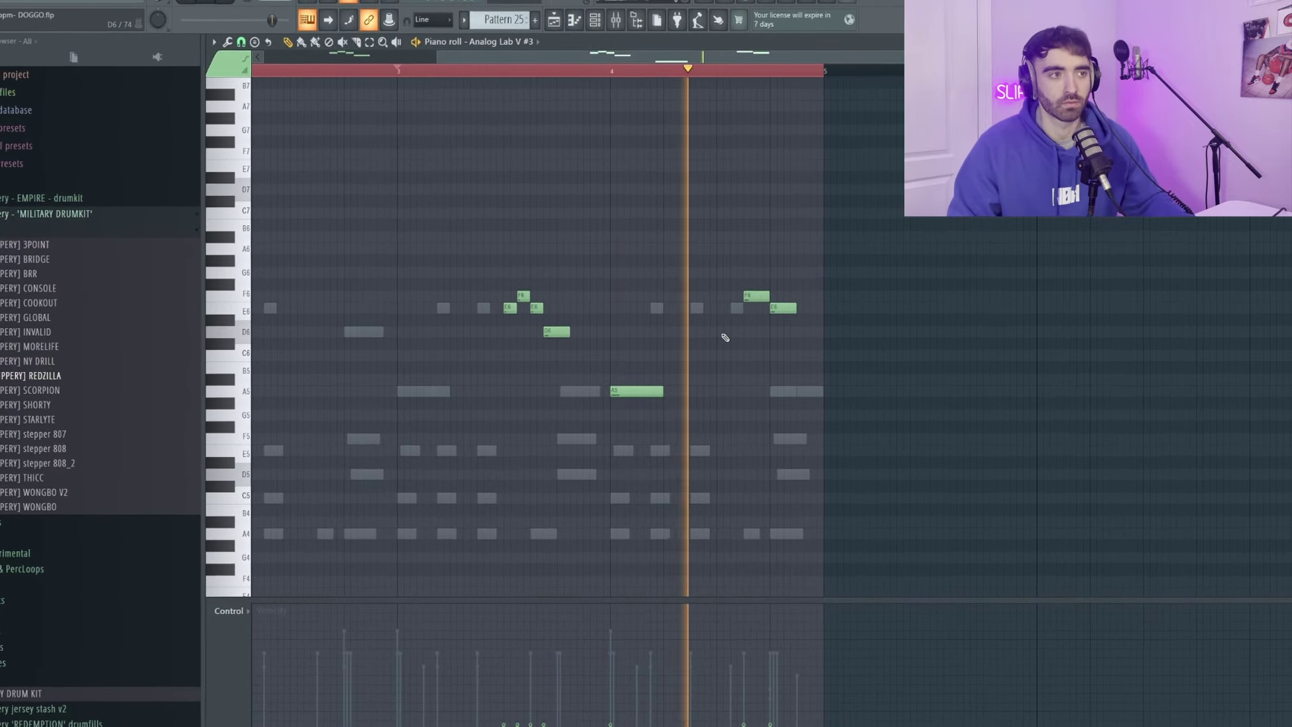
scroll(453, 346, "down", 3)
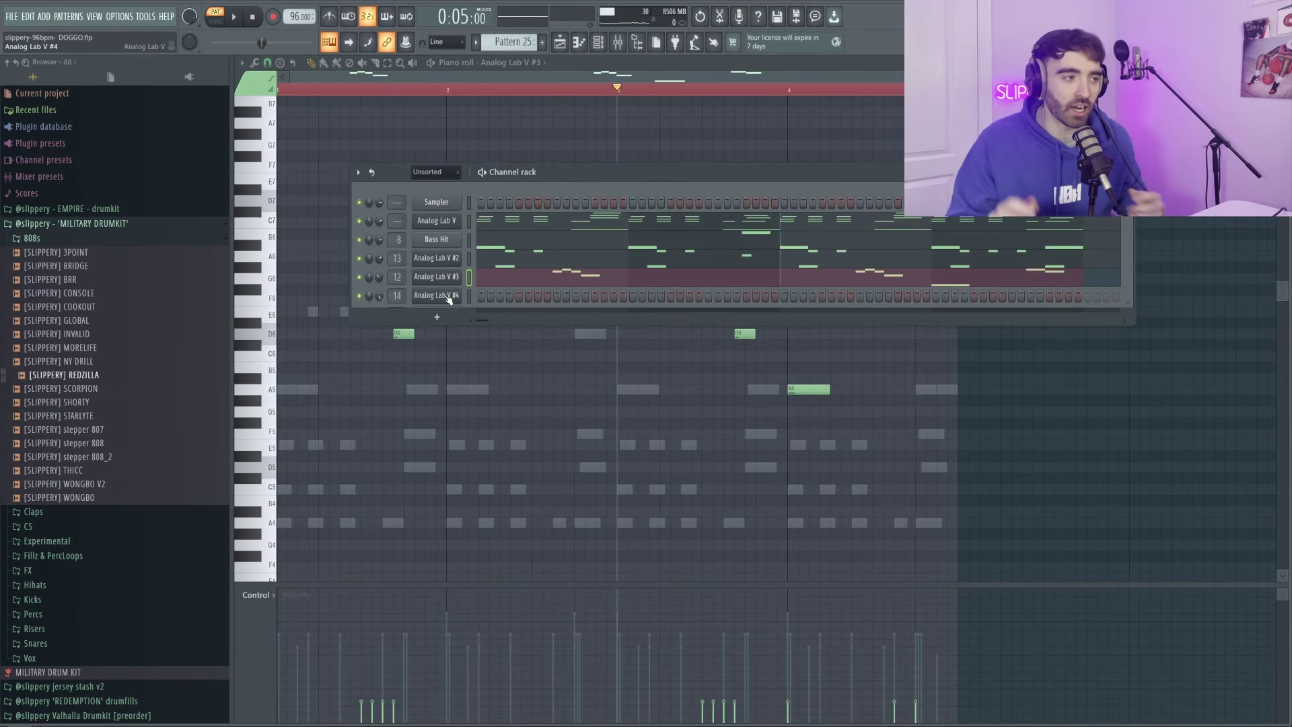
left_click(449, 299)
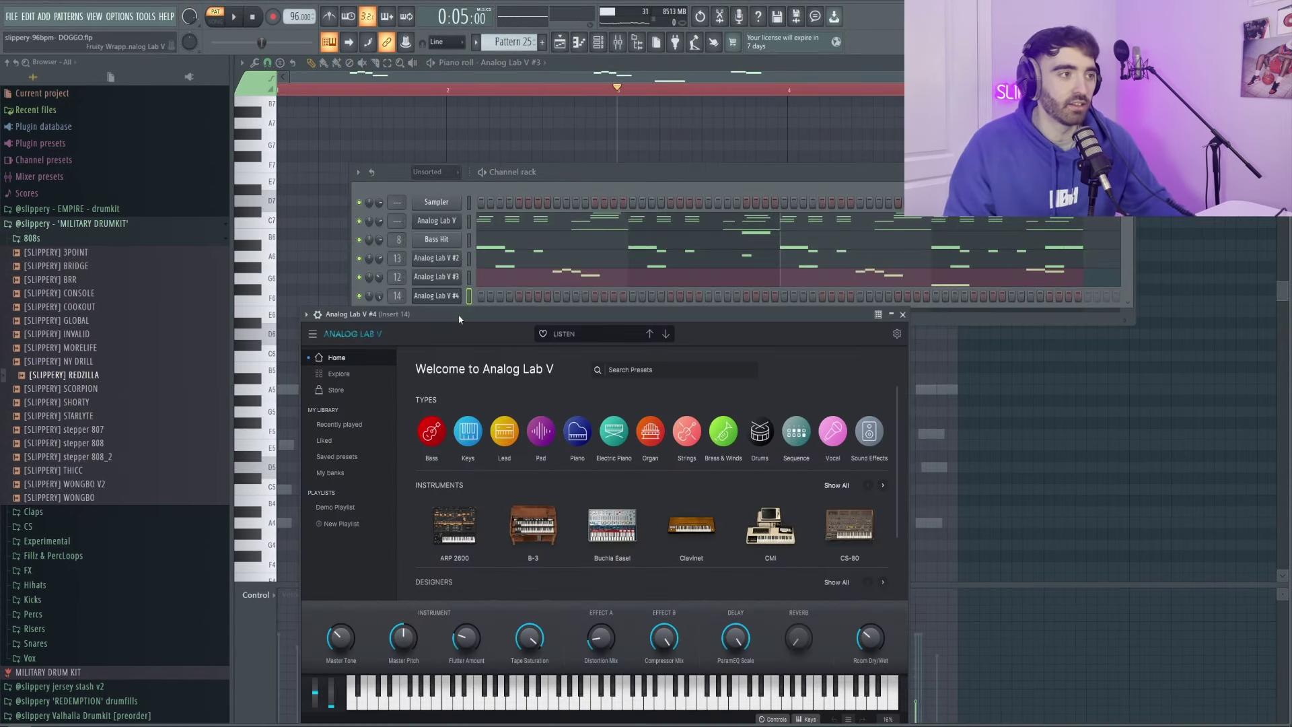
left_click_drag(461, 319, 451, 317)
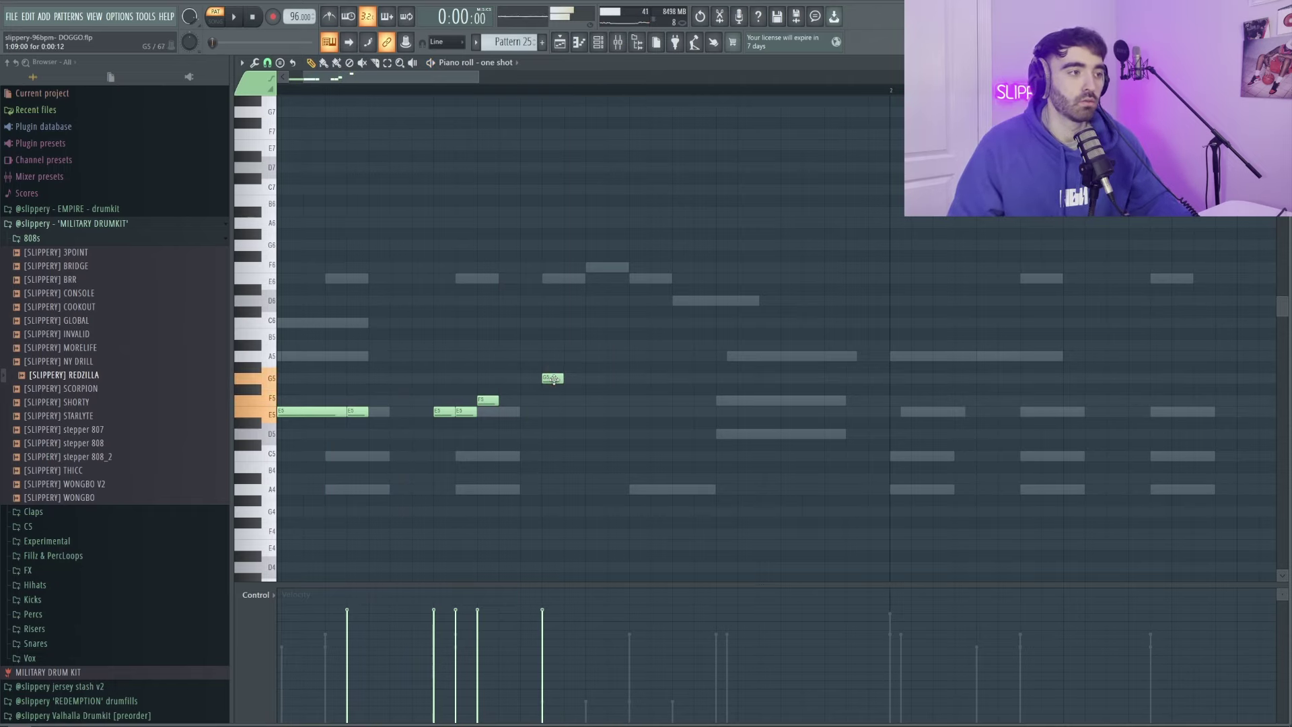
Step: Play back the one shot melody and examine its notes across all four bars
scroll(551, 428, "down", 1)
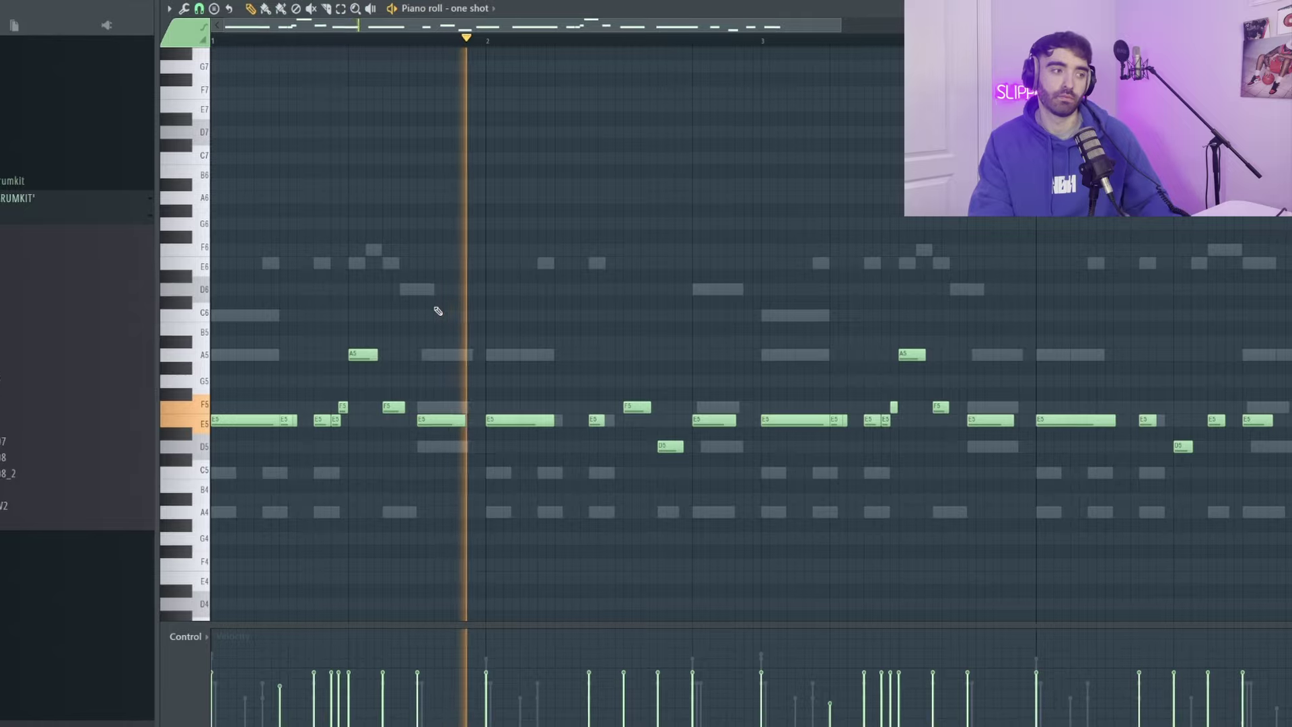
scroll(515, 311, "down", 1)
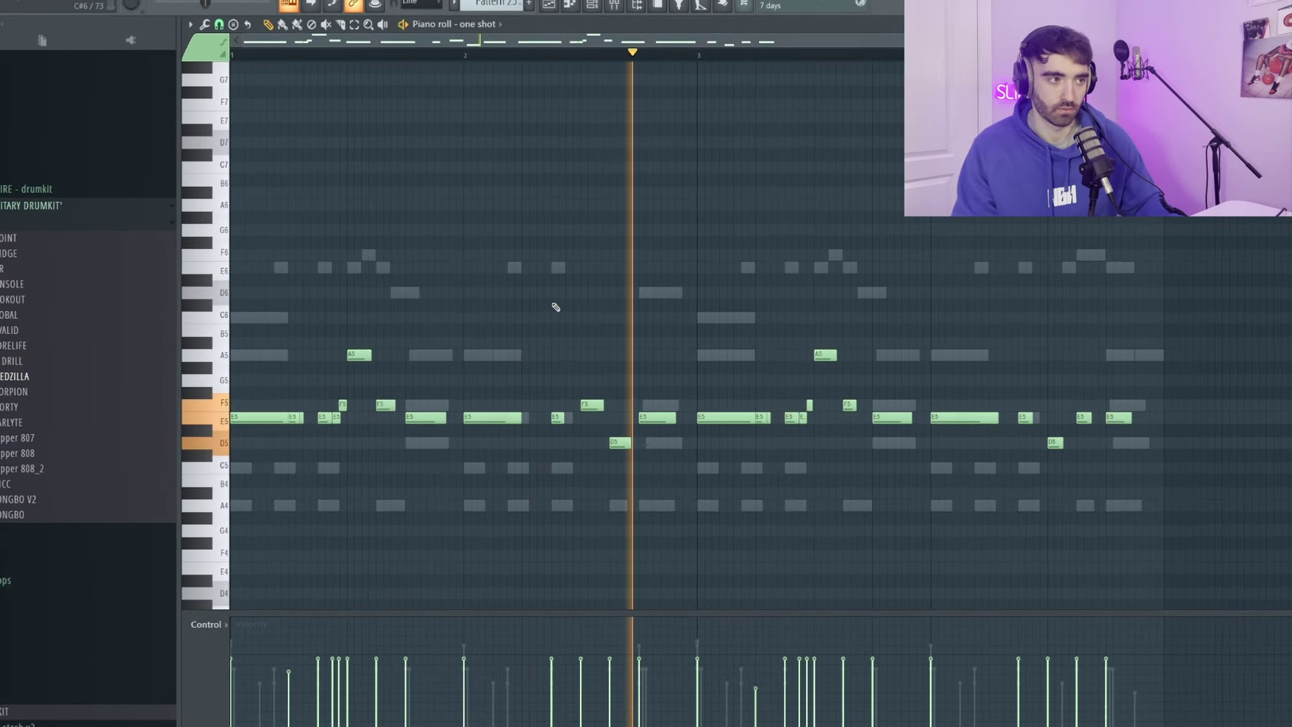
scroll(605, 316, "down", 1)
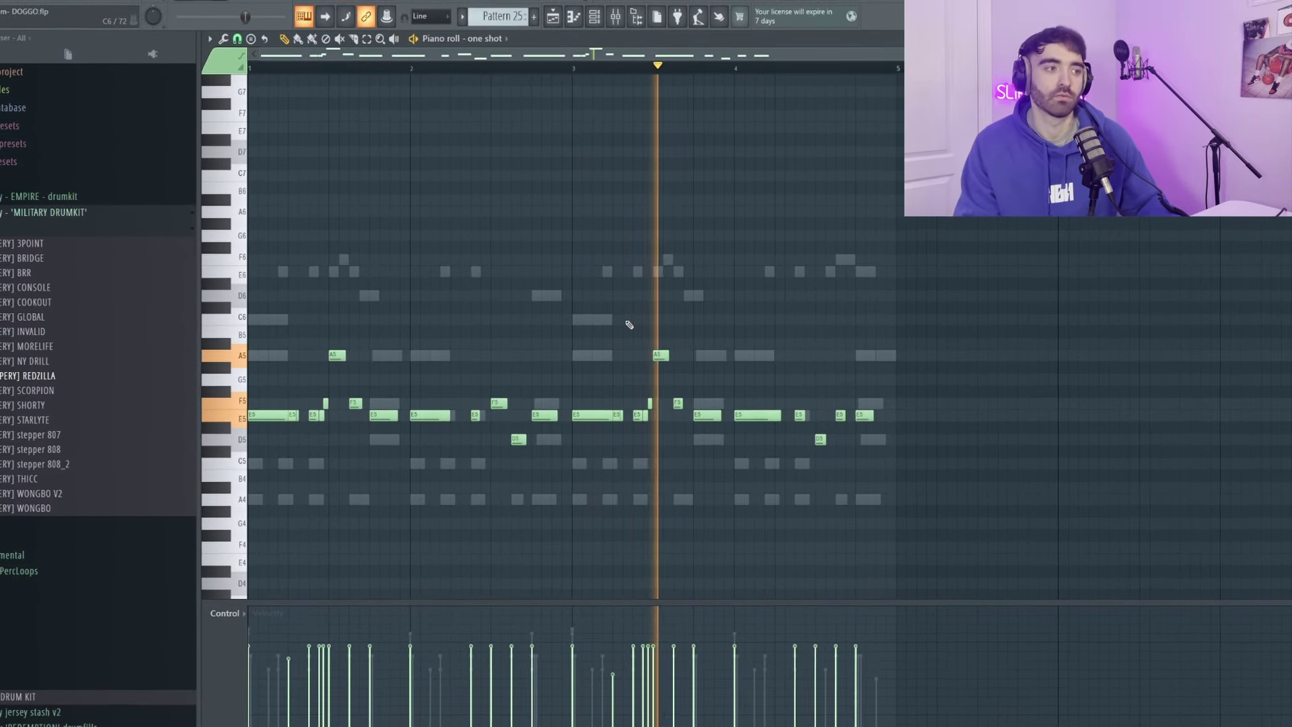
scroll(677, 340, "down", 1)
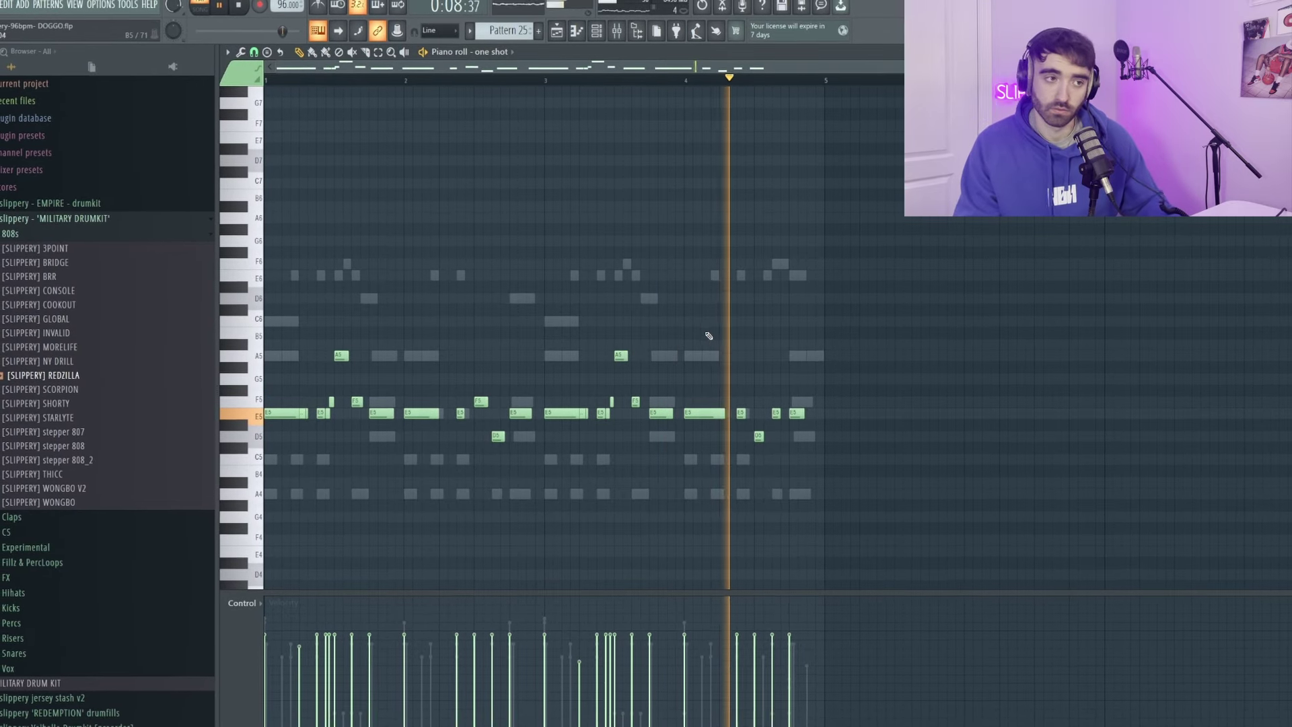
scroll(688, 354, "down", 1)
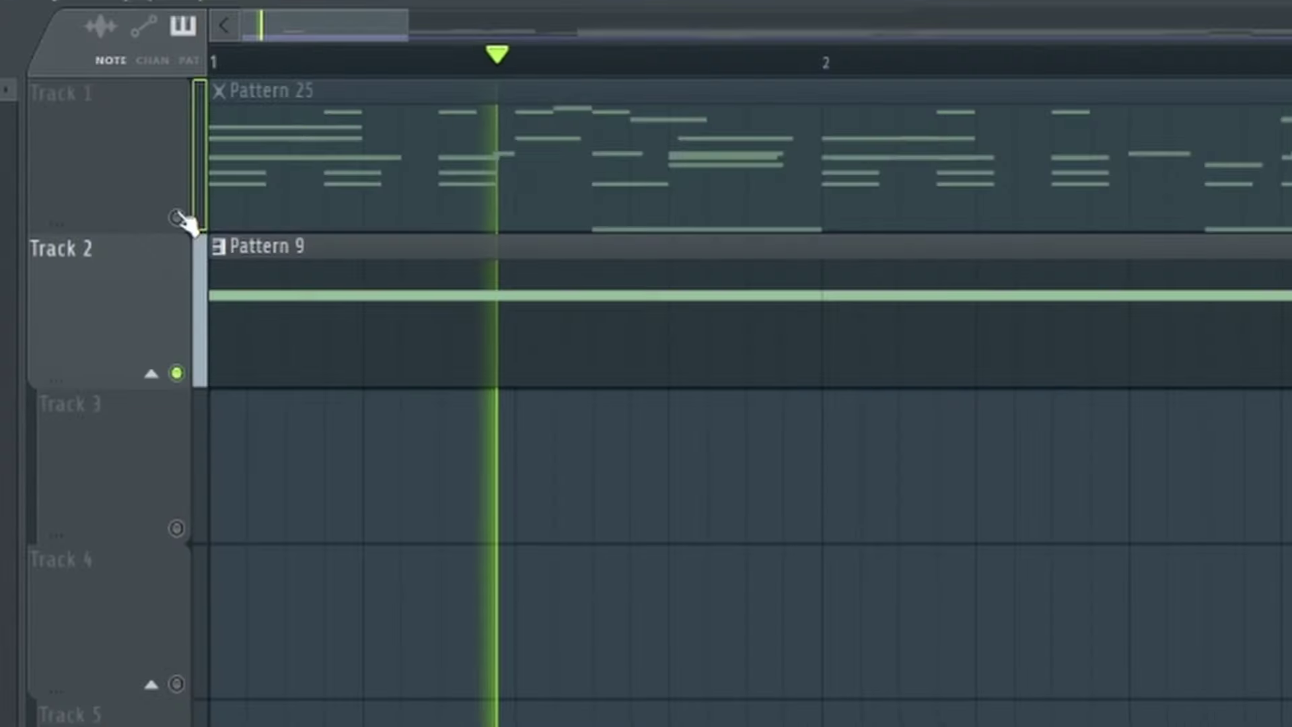
Step: Unmute Track 1 in the playlist and duplicate the pattern clips in the arrangement
scroll(500, 509, "down", 1)
scroll(501, 532, "down", 4)
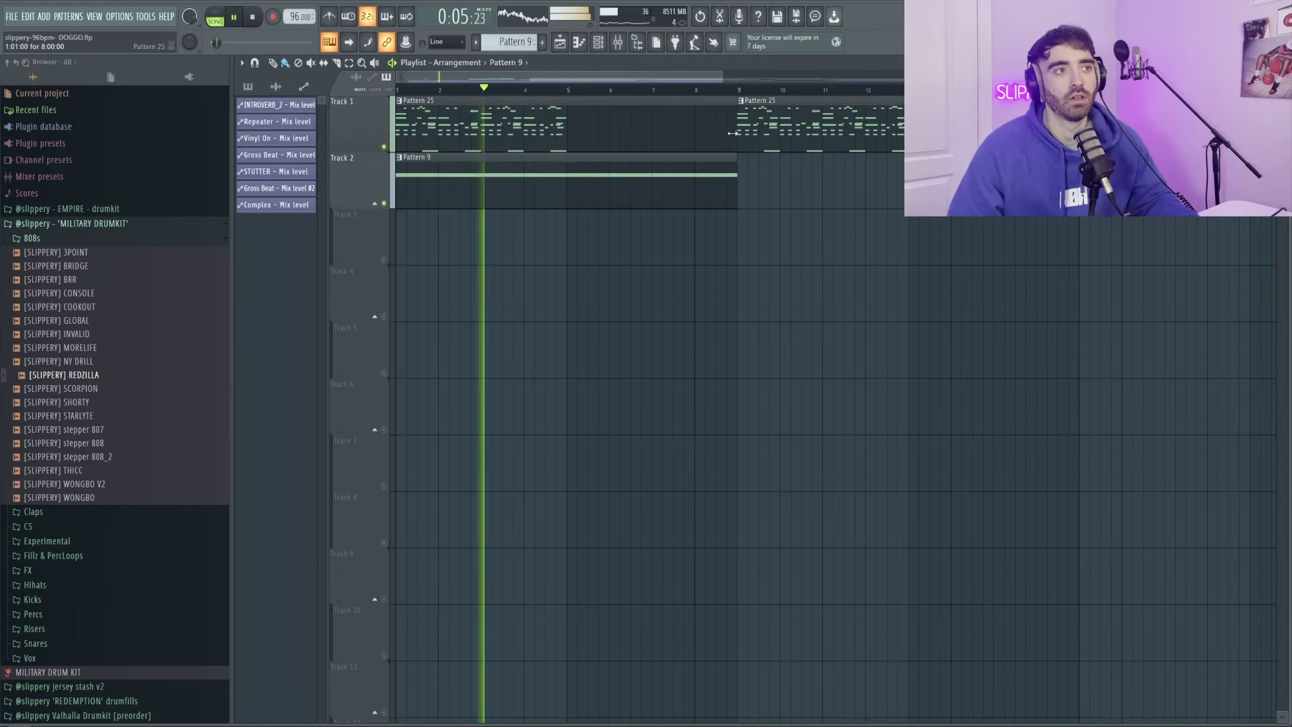
key("ctrl+b")
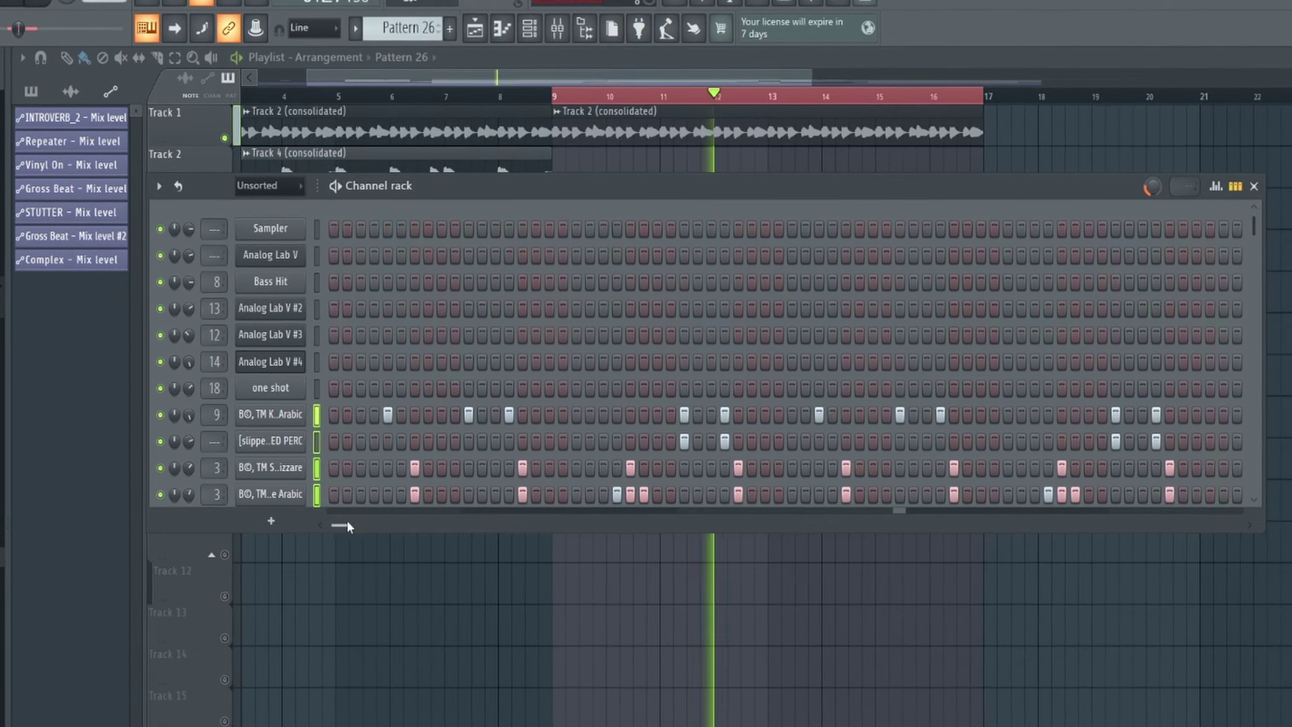
Step: Look through the drum steps of Pattern 26 and examine the percussion notes at C5 in the piano roll
left_click_drag(349, 525, 375, 525)
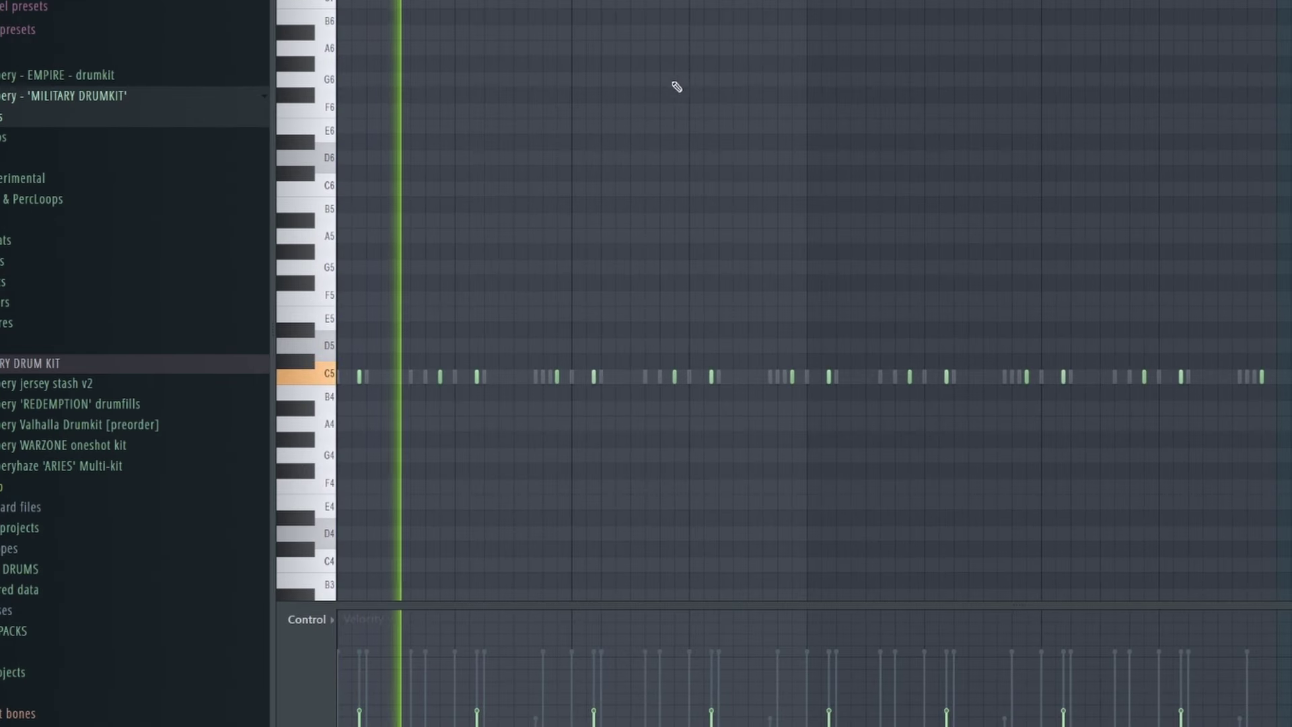
scroll(424, 303, "down", 1)
scroll(367, 310, "up", 2)
scroll(688, 239, "down", 3)
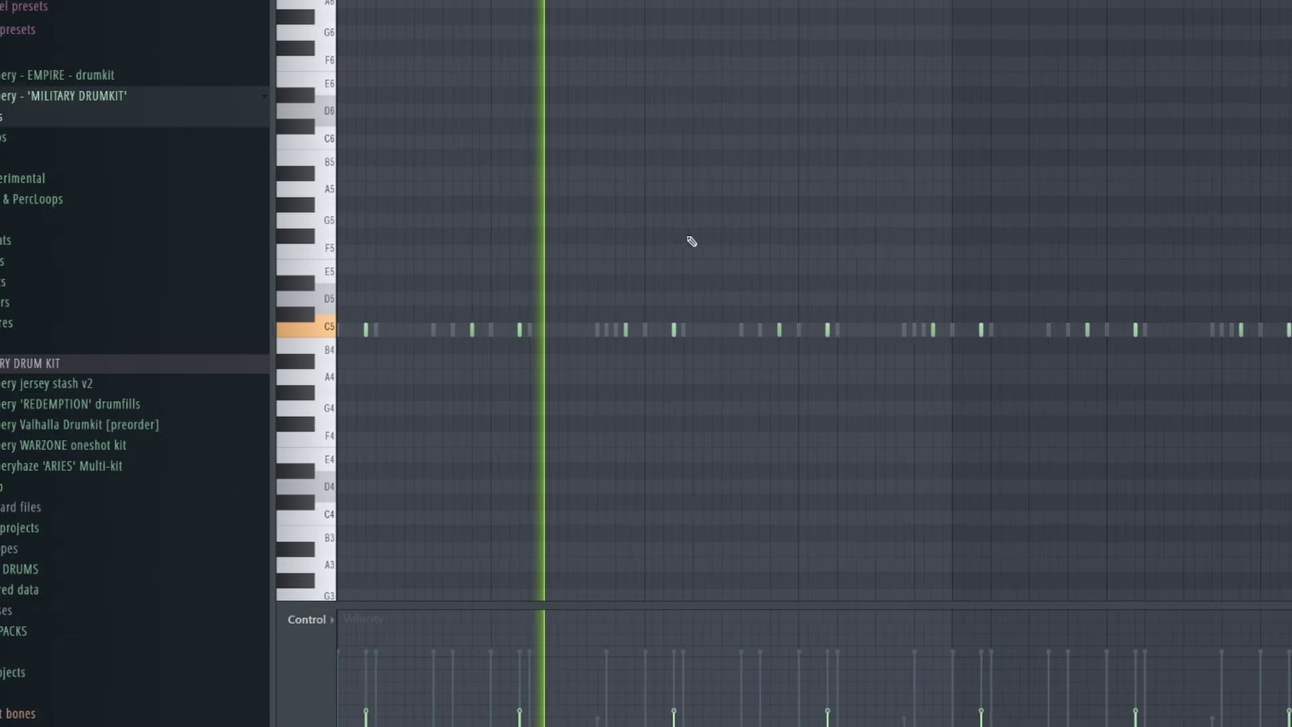
scroll(515, 249, "up", 1)
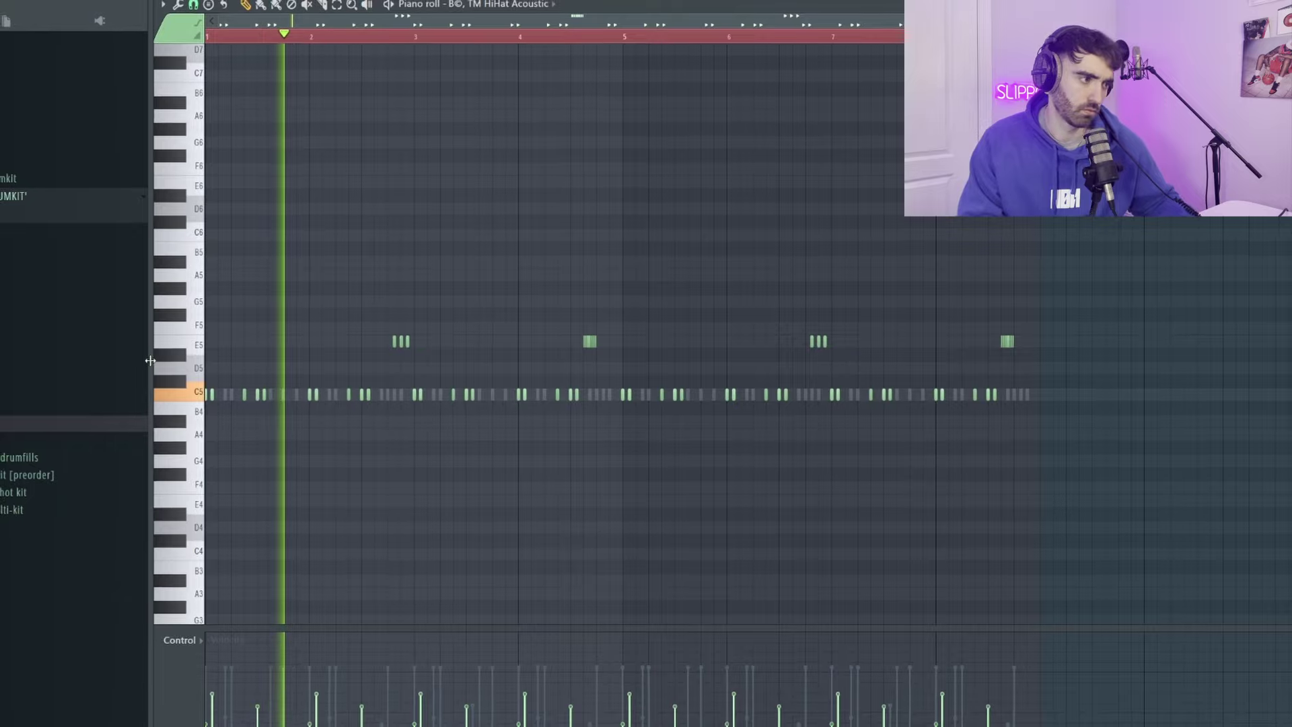
Step: Play back the HiHat Acoustic pattern and examine its C5 hits, E5 rolls and velocities
scroll(173, 358, "up", 5)
scroll(475, 304, "down", 1)
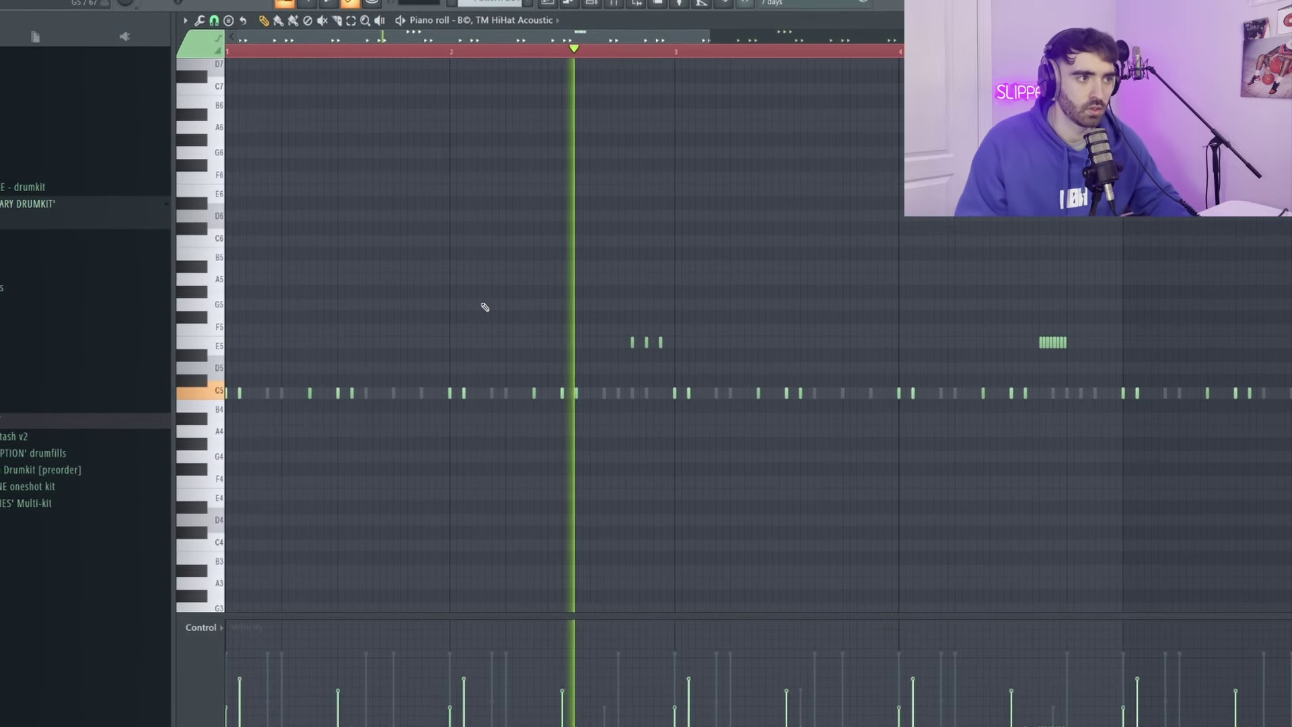
scroll(485, 307, "down", 4)
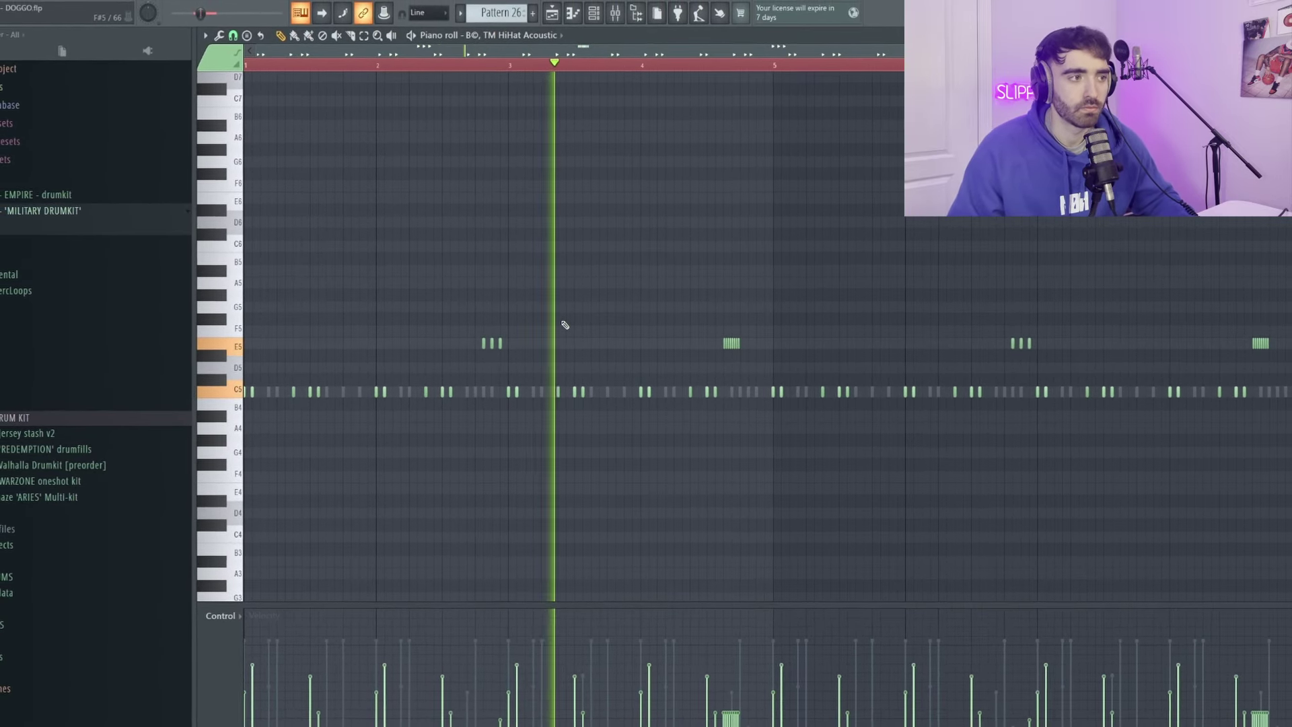
scroll(568, 323, "down", 1)
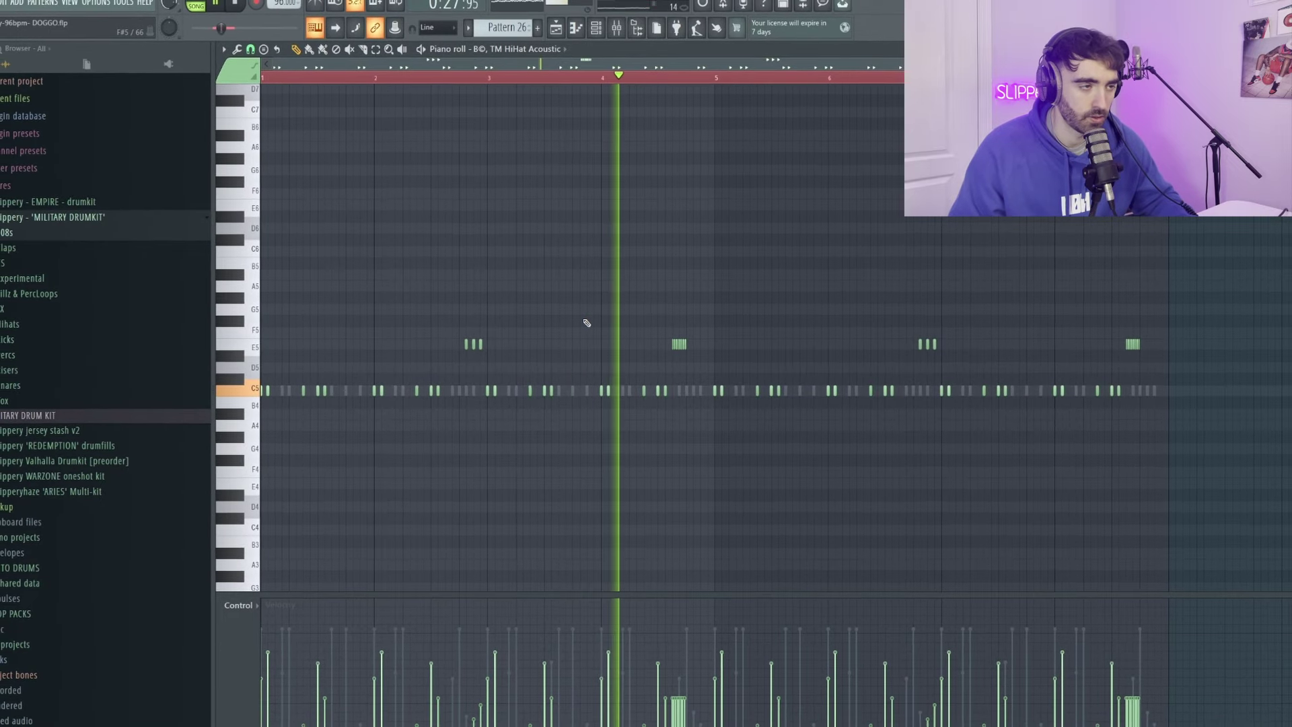
scroll(707, 313, "down", 2)
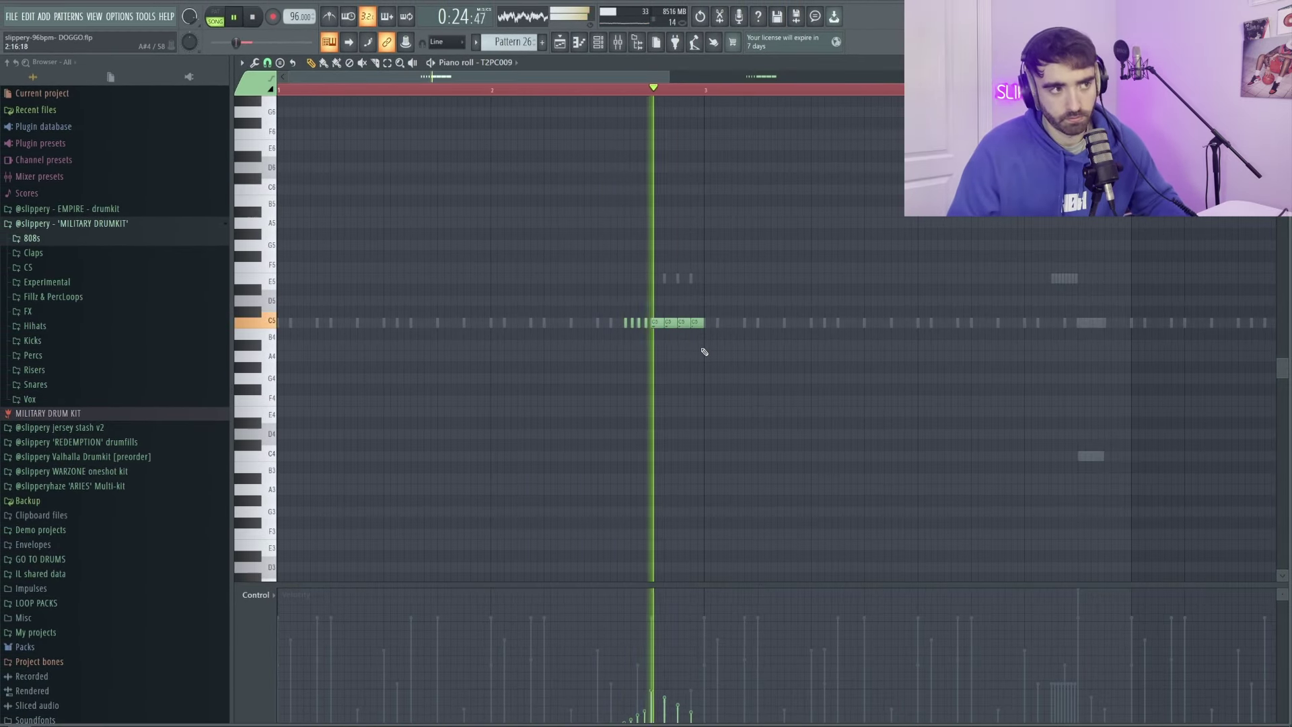
Step: Examine the T2PC009 percussion fill near the end of bar 2 and stop playback
scroll(704, 352, "down", 1)
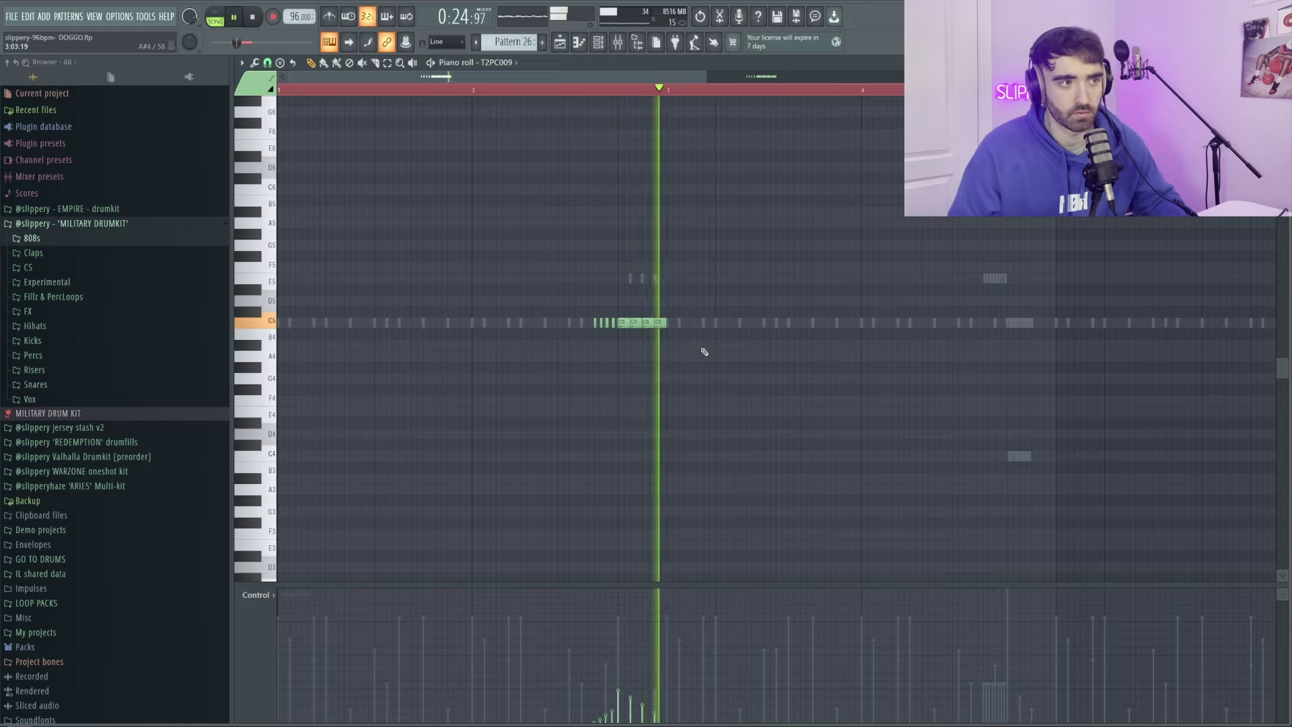
scroll(592, 283, "up", 4)
key("space")
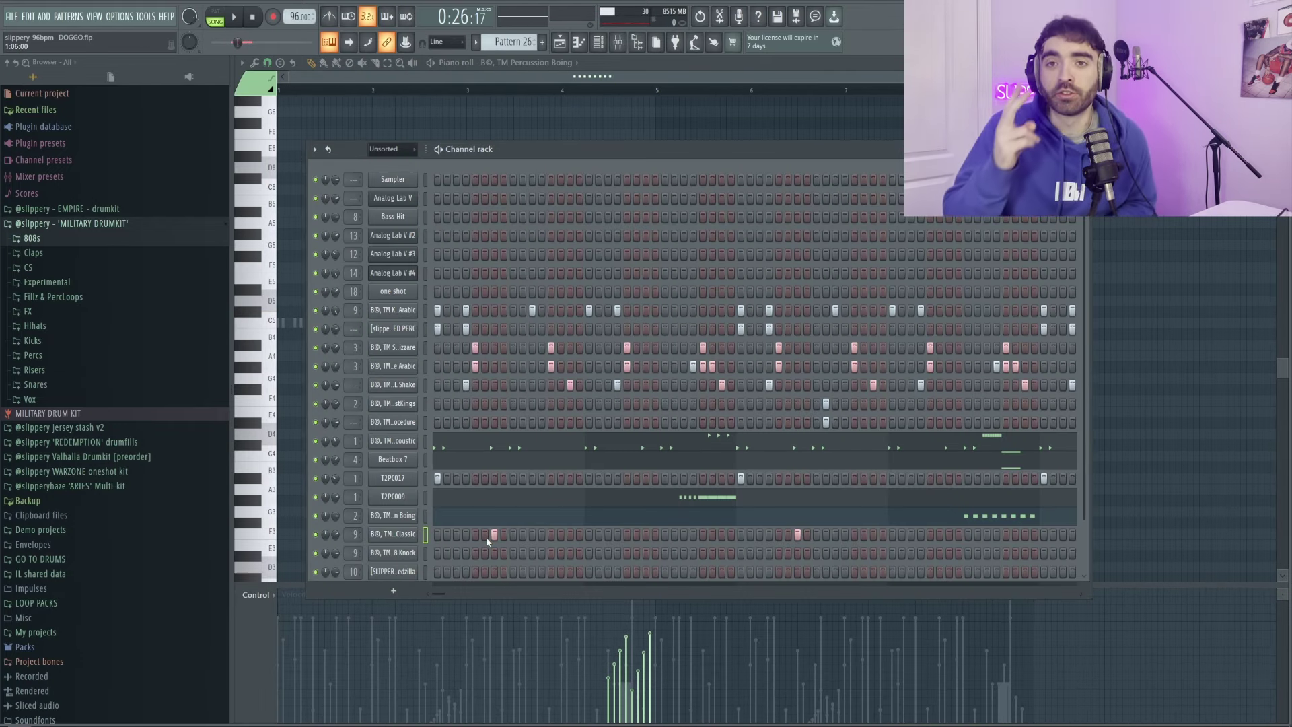
Step: Expand the MILITARY DRUMKIT 808s folder, and examine the redzilla and BIO, TM 808 Knock bass notes in the piano roll during playback
left_click(90, 241)
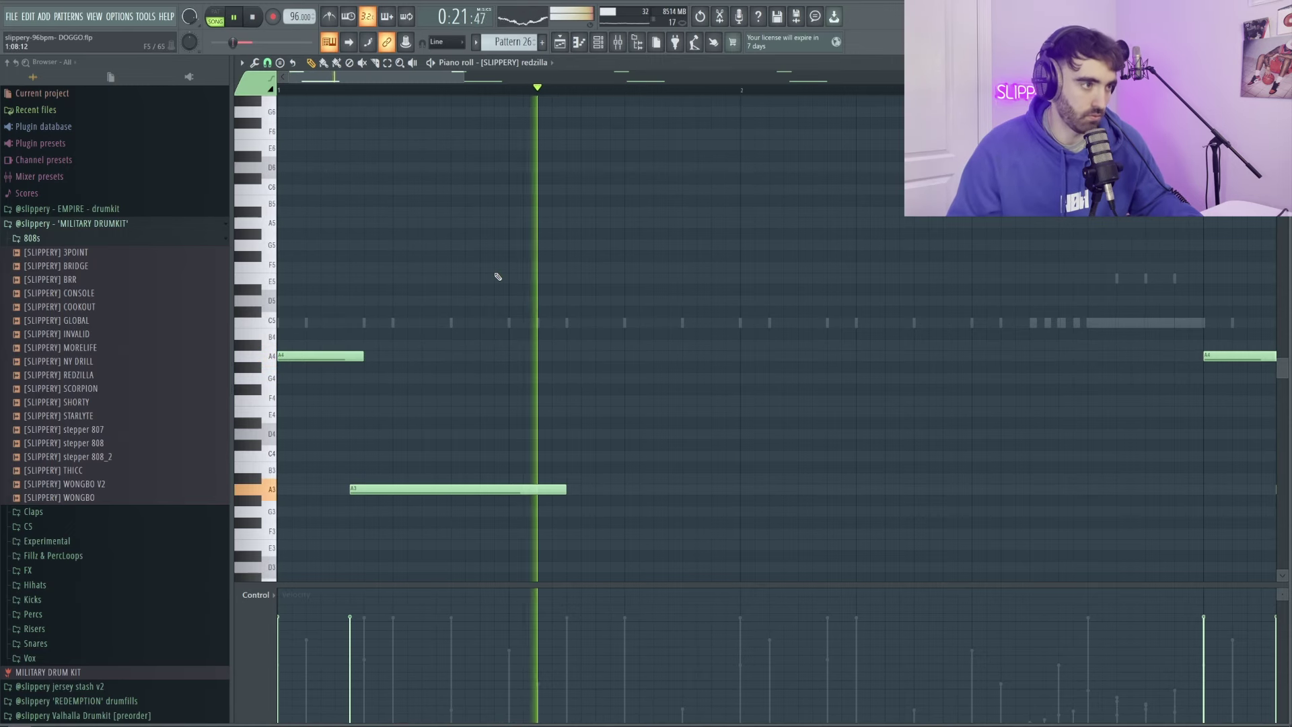
scroll(498, 276, "down", 3)
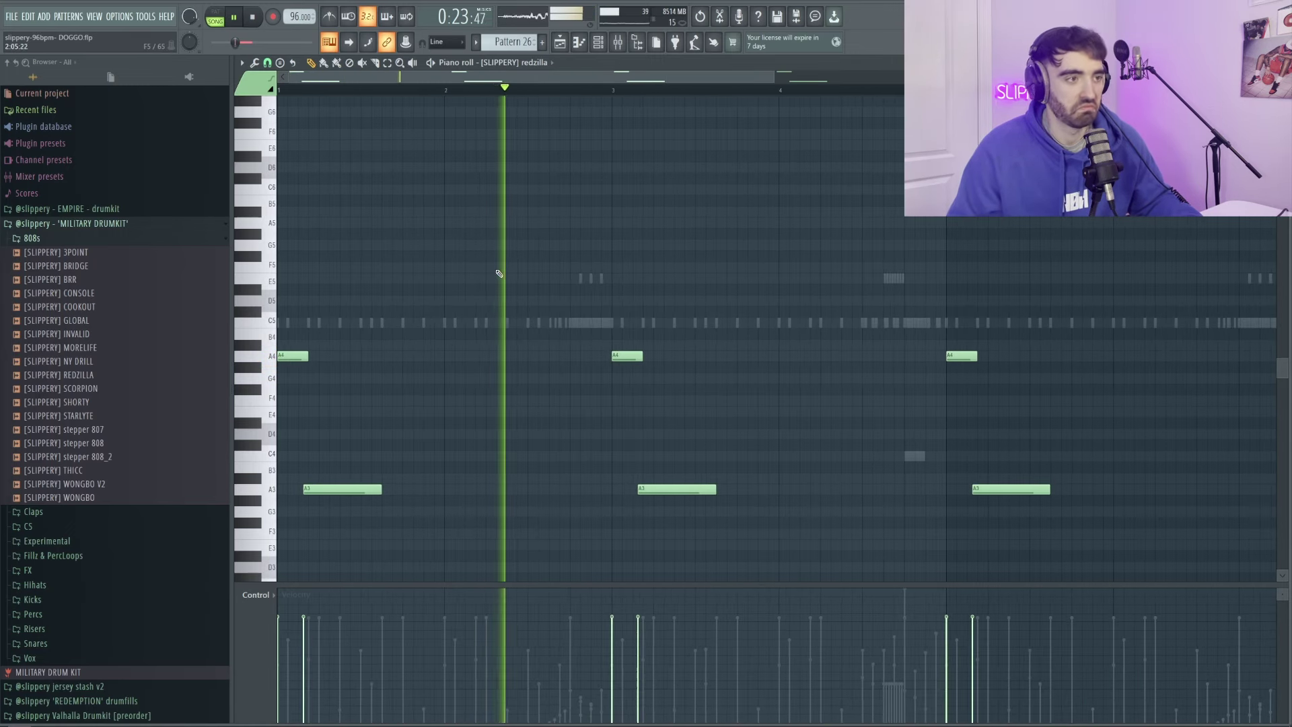
scroll(498, 272, "down", 1)
scroll(590, 278, "down", 2)
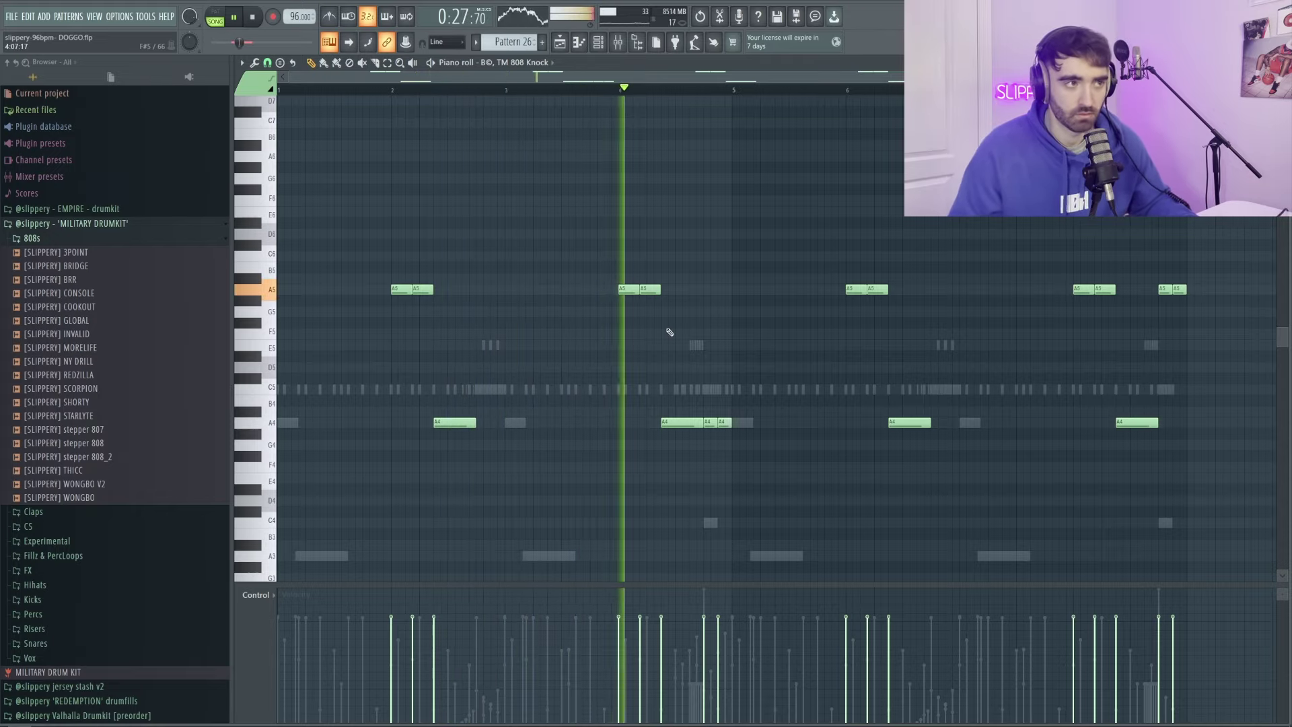
scroll(673, 329, "down", 1)
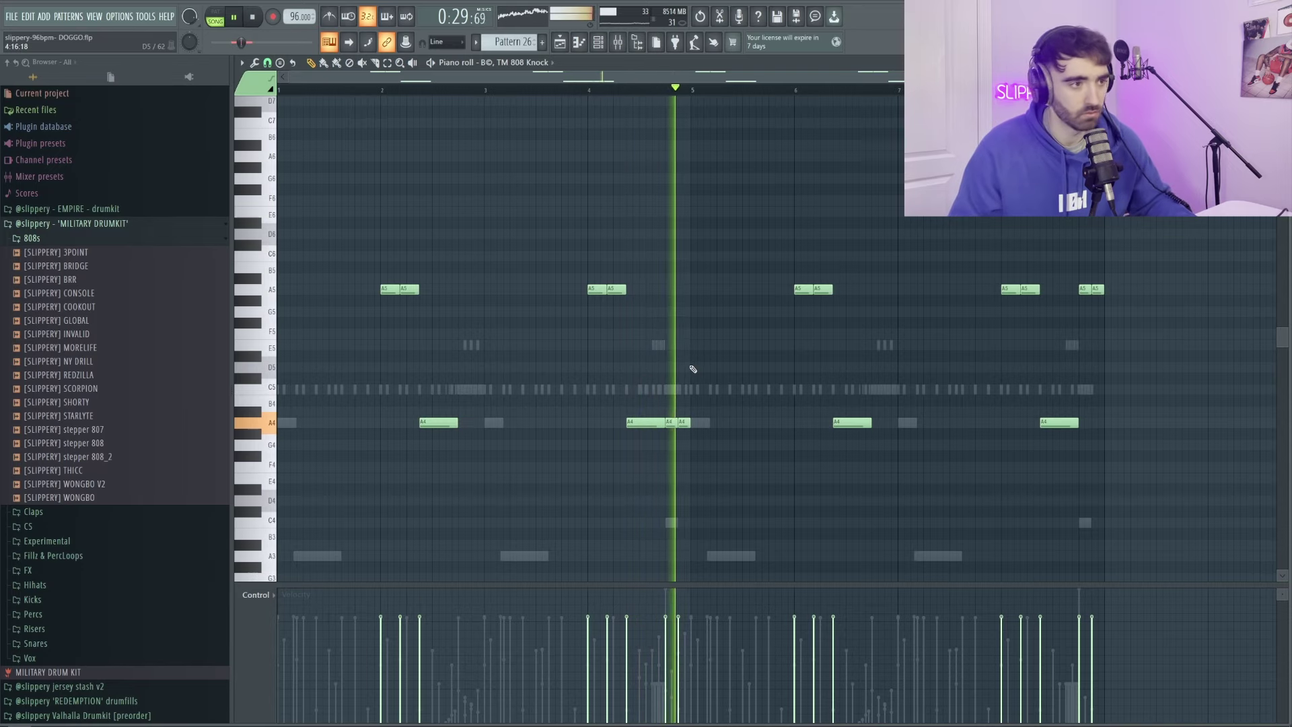
scroll(697, 369, "down", 1)
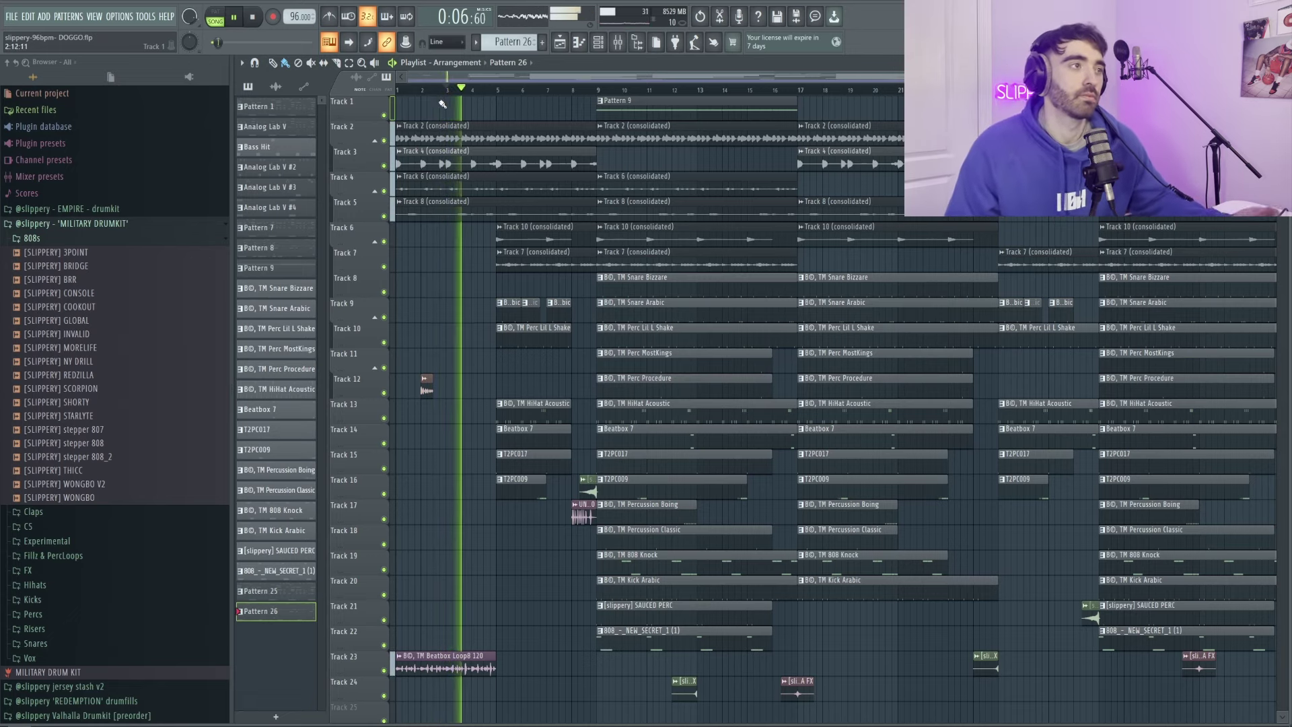
Step: List the automation clips in the picker and examine the full playlist arrangement during playback
left_click(304, 86)
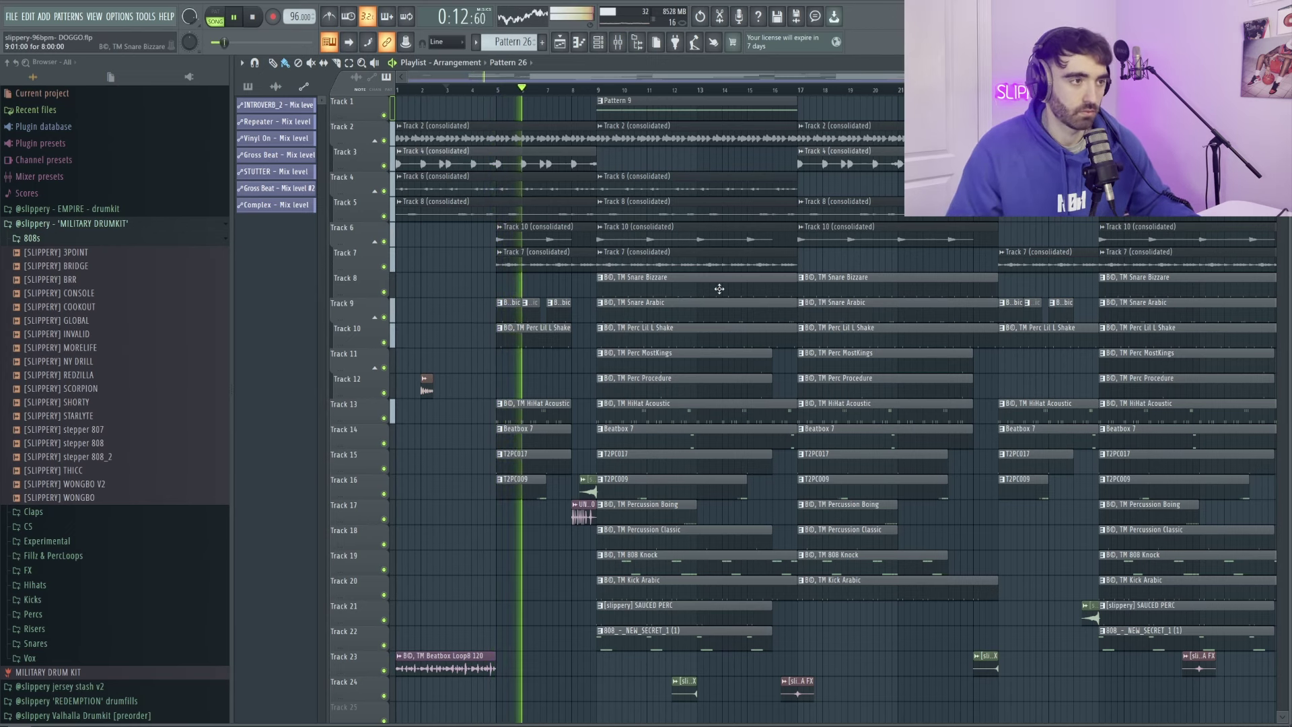
scroll(719, 289, "down", 2)
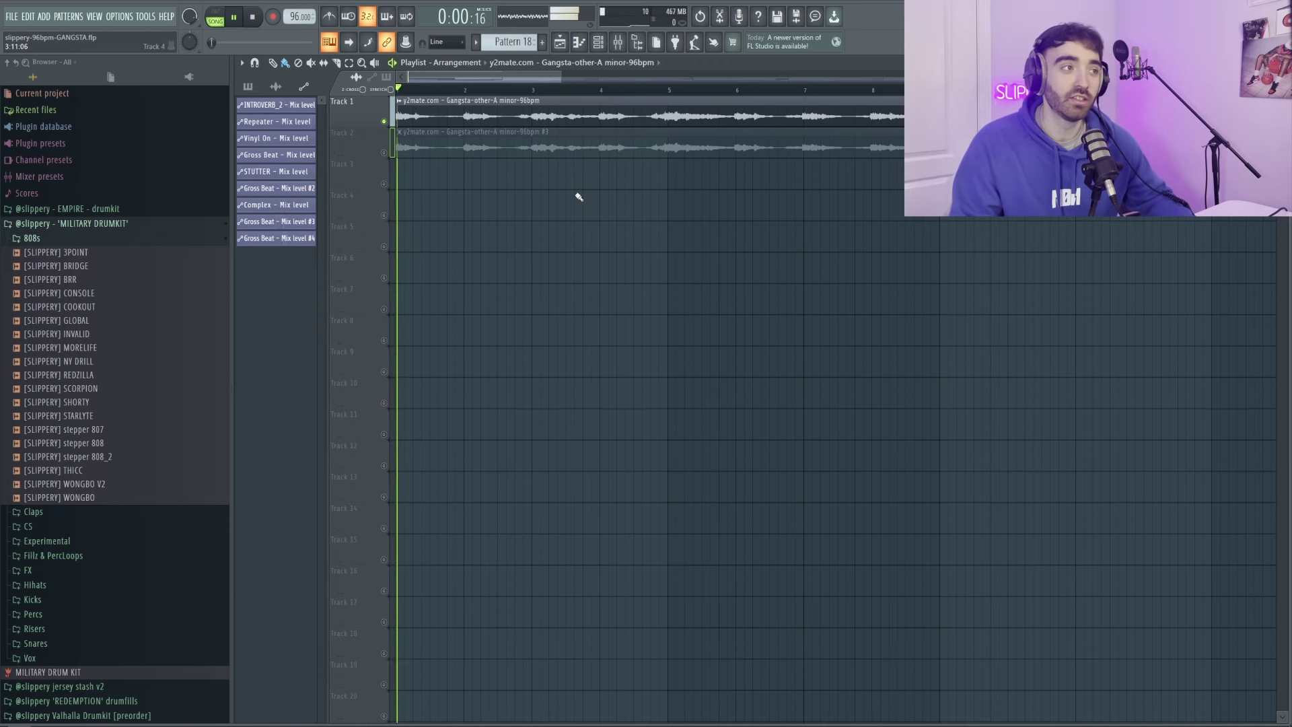
Step: Stop playback and open the Gangsta-other-A minor-96bpm audio clip on Track 1
key("space")
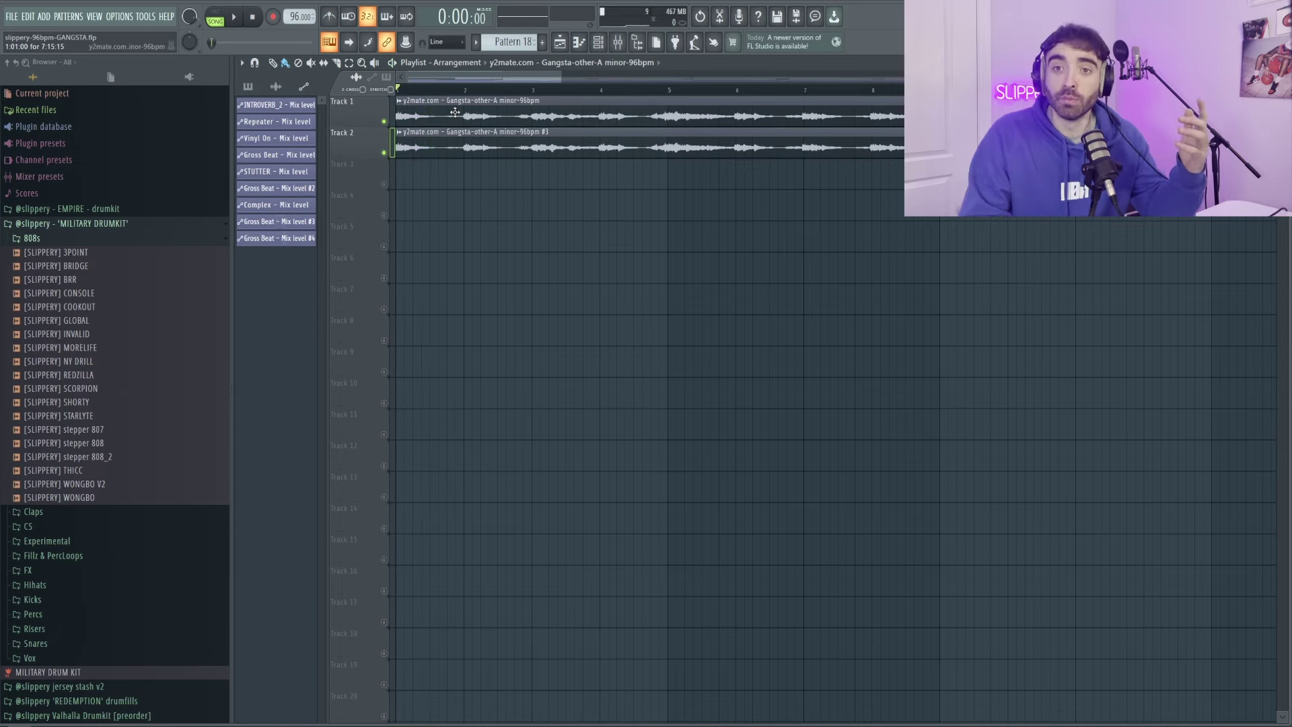
double_click(455, 114)
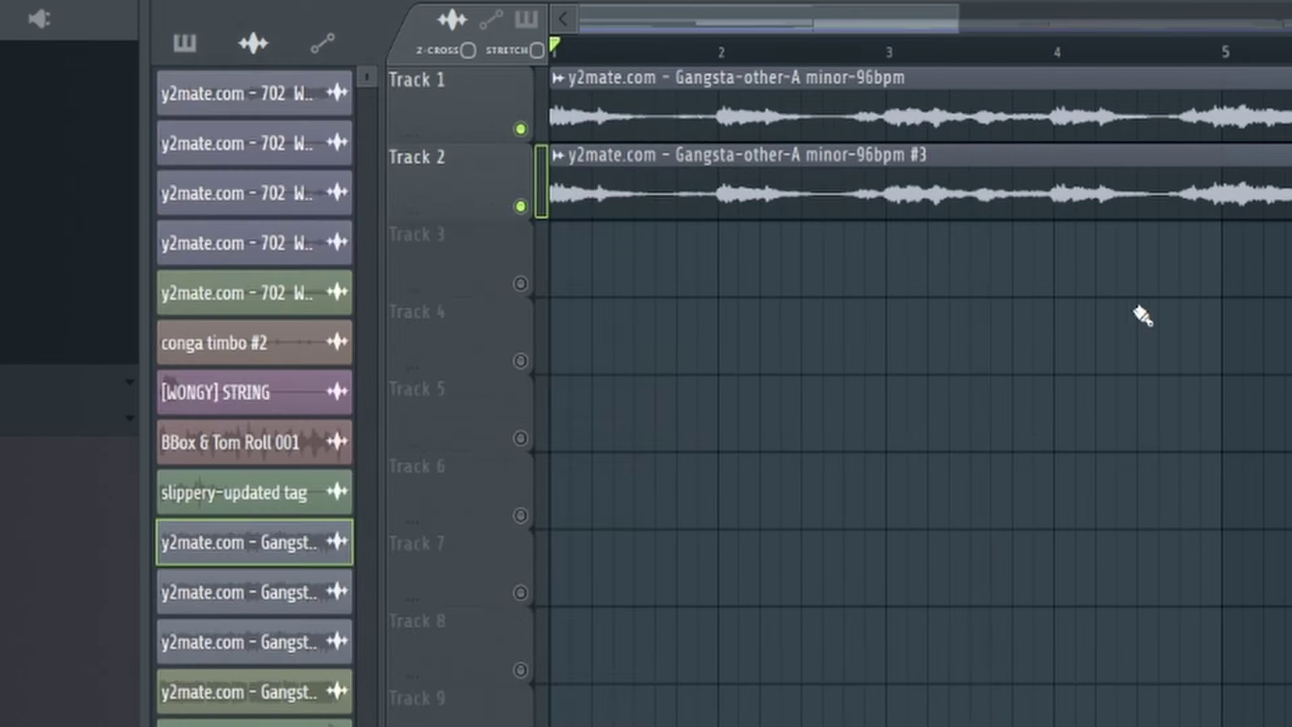